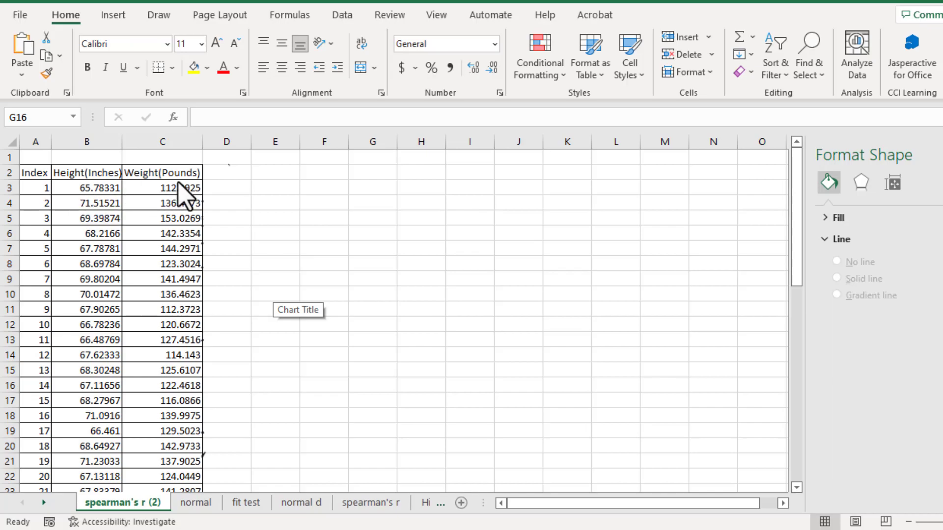
Step: Insert blank columns before the Height(Inches) and Weight(Pounds) columns
scroll(177, 183, "down", 11)
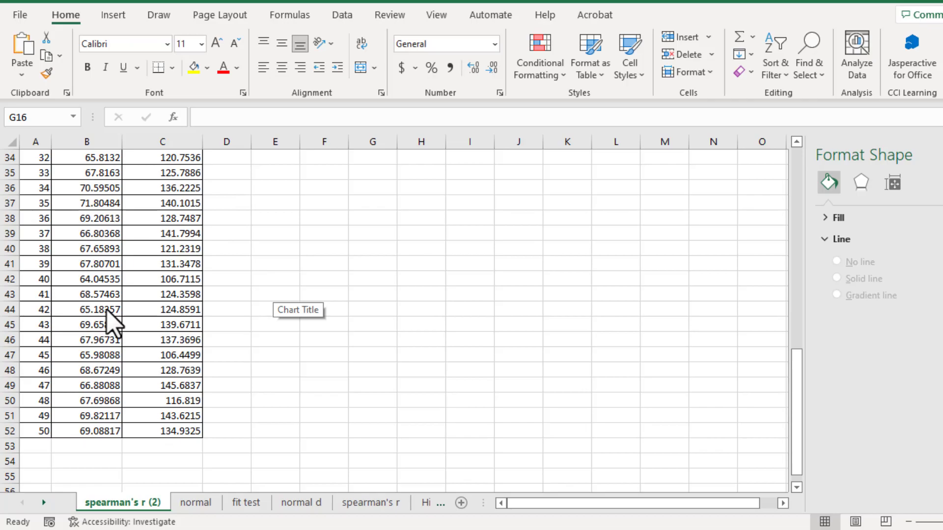
scroll(142, 333, "up", 9)
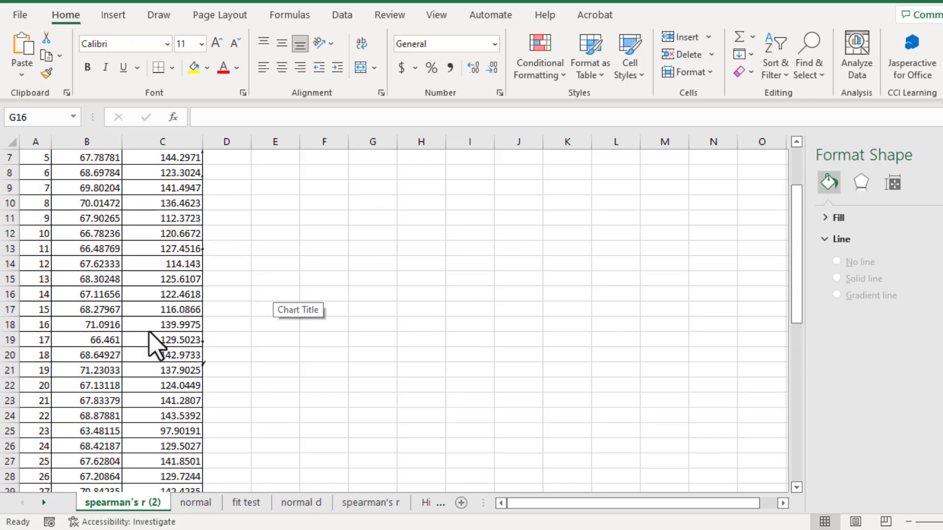
scroll(149, 339, "up", 2)
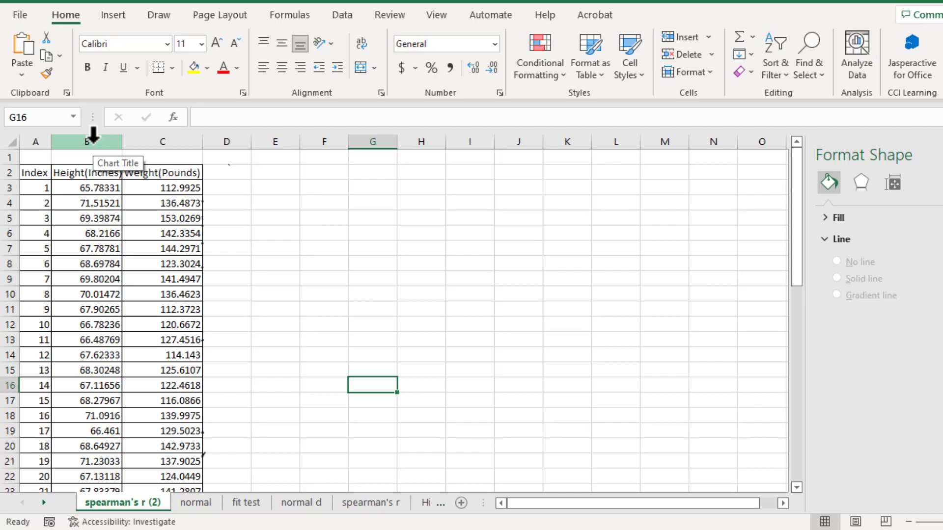
left_click(93, 142)
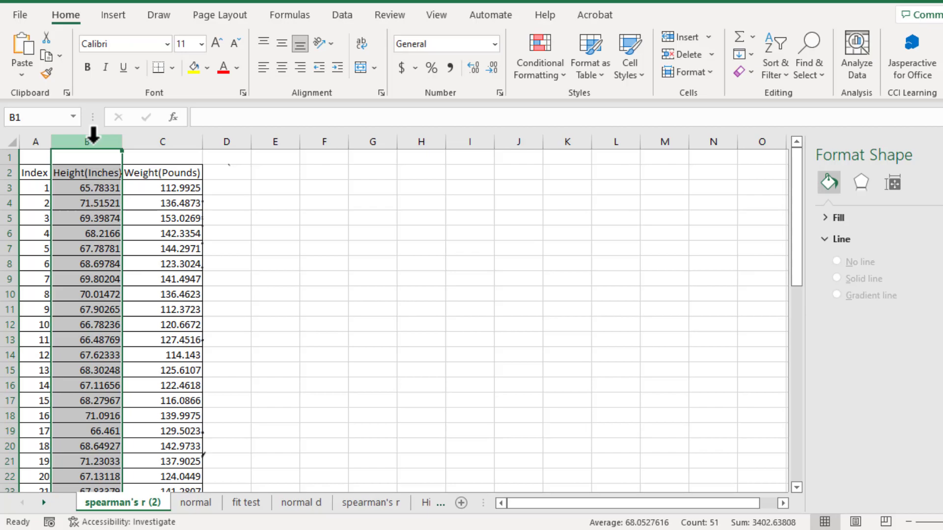
right_click(84, 205)
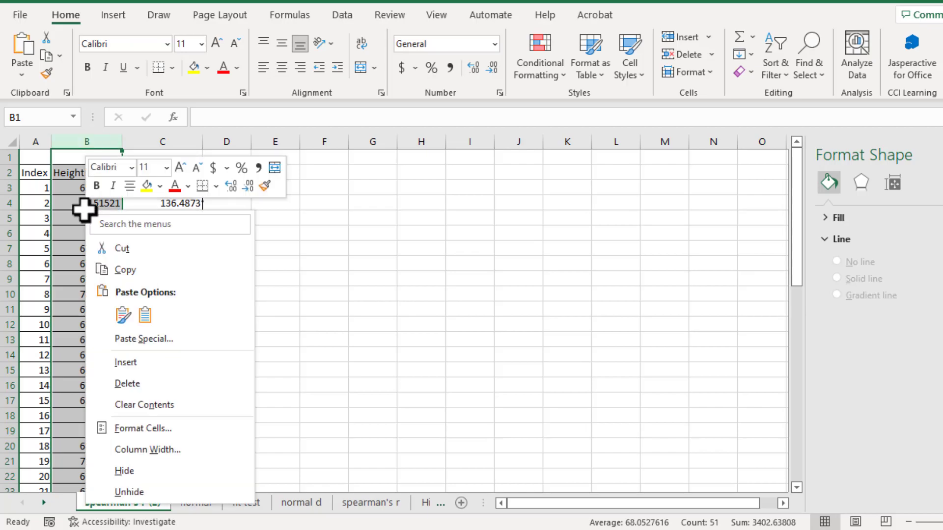
left_click(126, 362)
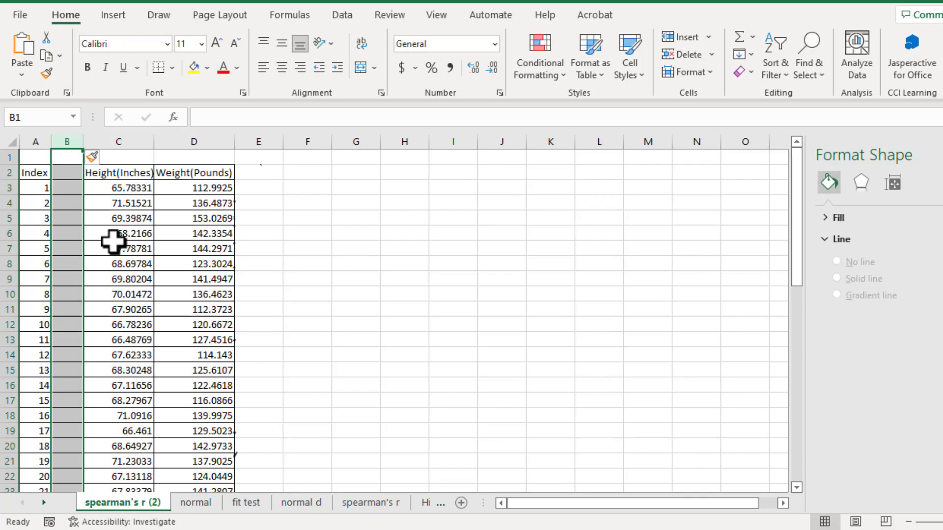
left_click(206, 141)
key("ctrl+shift+plus")
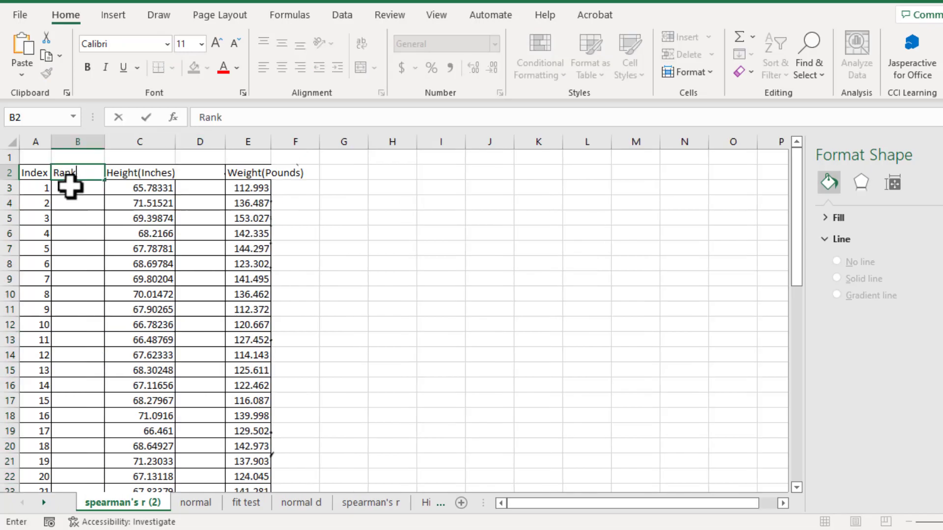
Step: Head the new columns Rank H in B2 and Rank W in D2
type("H")
left_click(192, 175)
type("Rank")
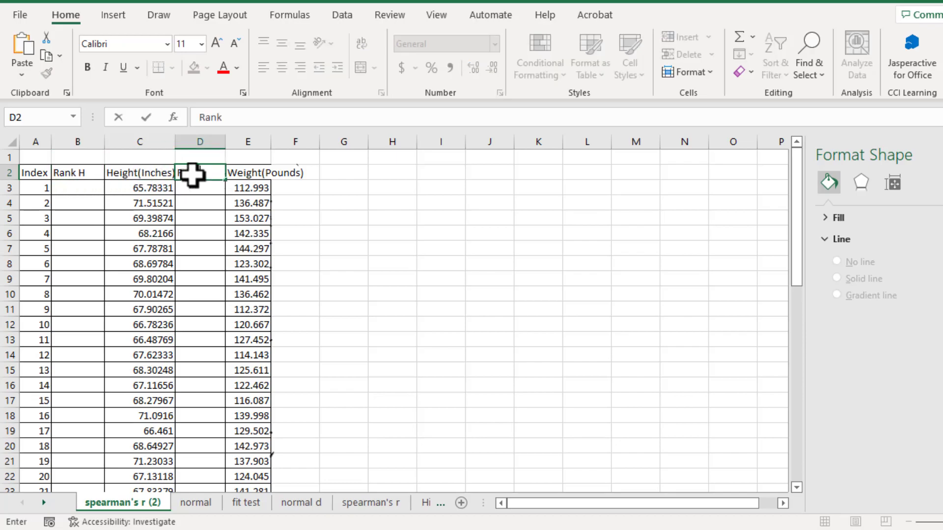
type(" W")
key("Return")
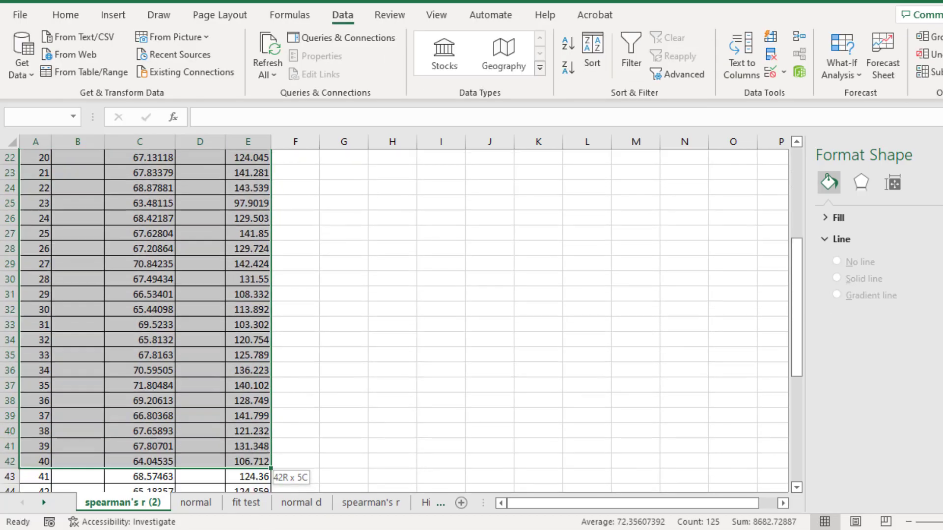
Step: Sort A1:E52 by column C, Height(Inches), from largest to smallest
left_click_drag(234, 508, 236, 460)
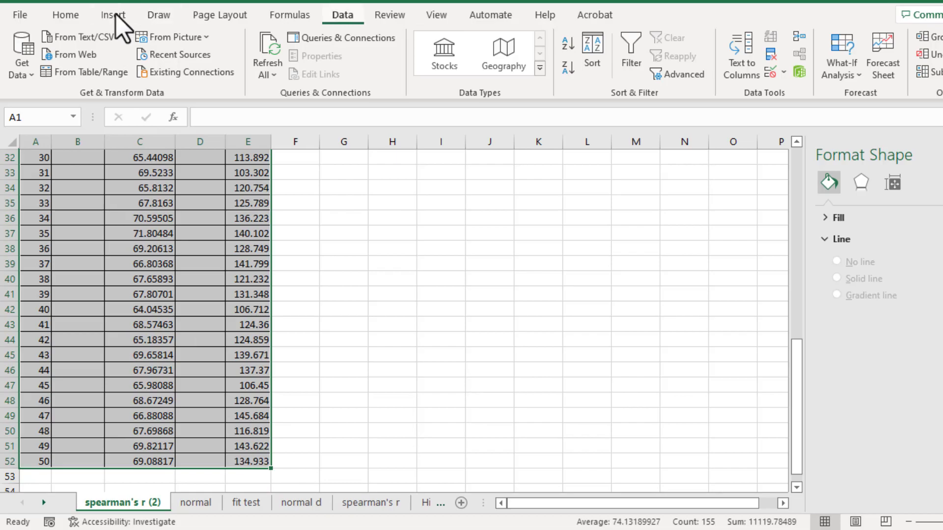
left_click(593, 63)
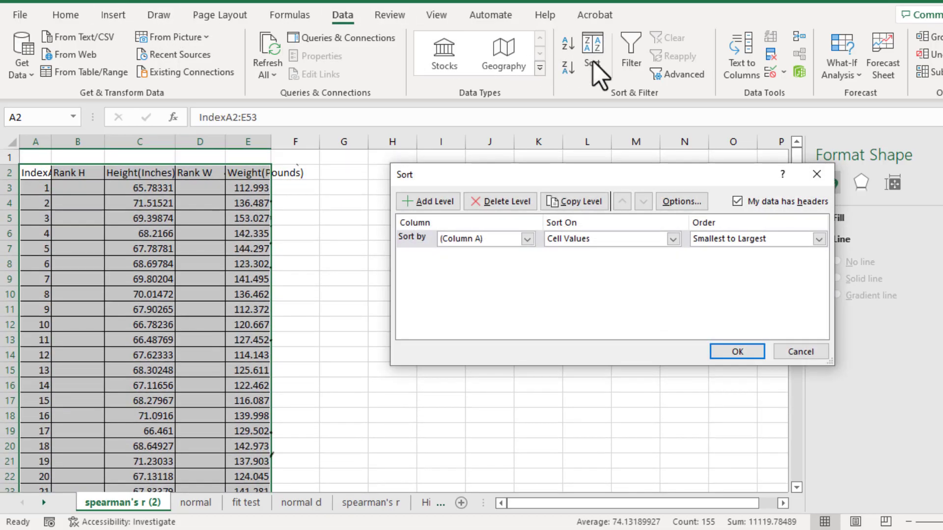
left_click(526, 239)
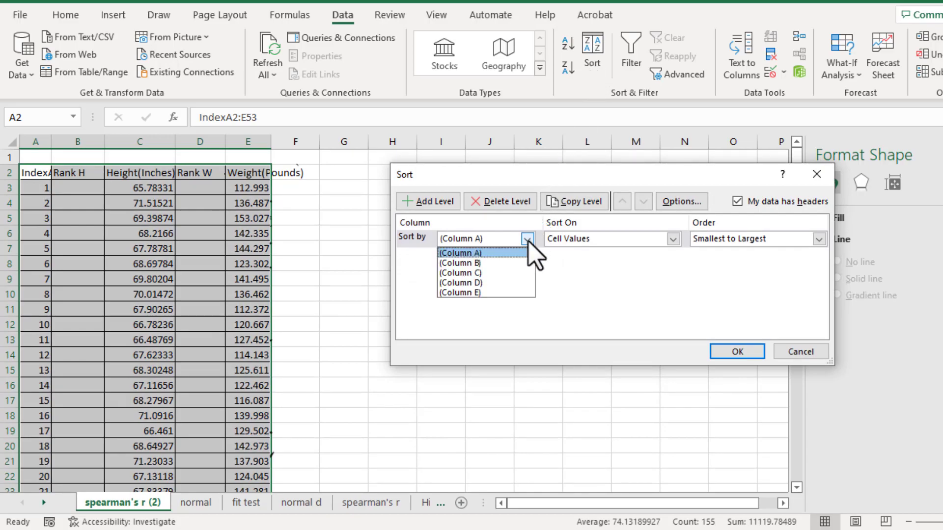
key("Down")
key("Down")
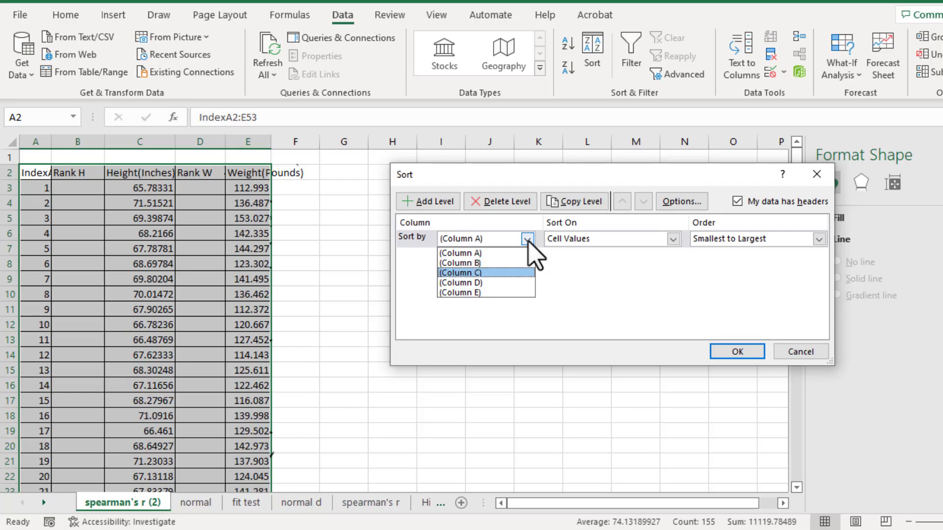
left_click(473, 272)
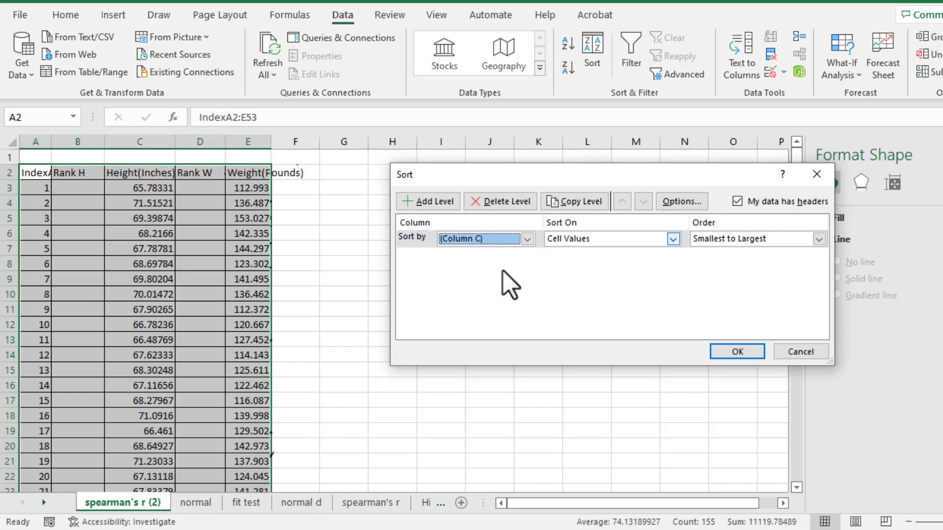
left_click(818, 239)
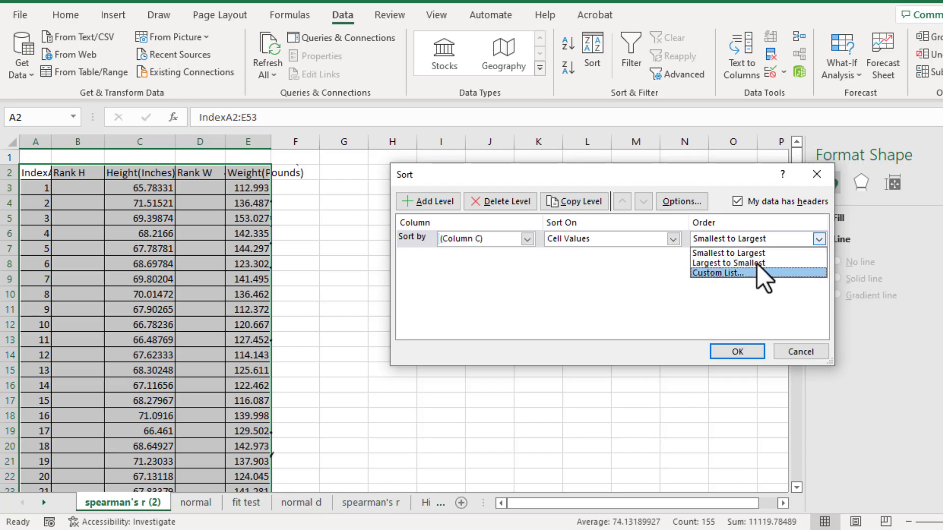
left_click(757, 264)
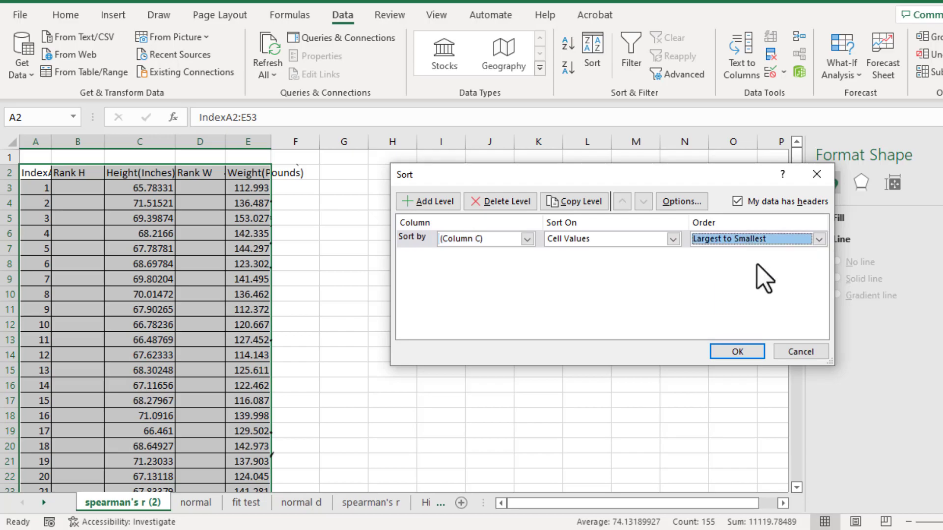
left_click(738, 352)
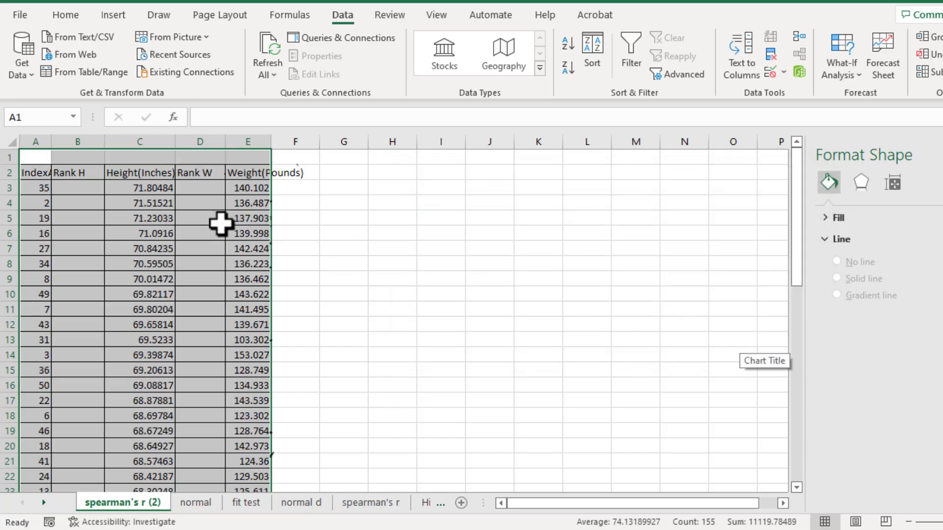
Step: Enter ranks 1 and 2 in B3:B4 and fill the series down to B52
left_click(76, 188)
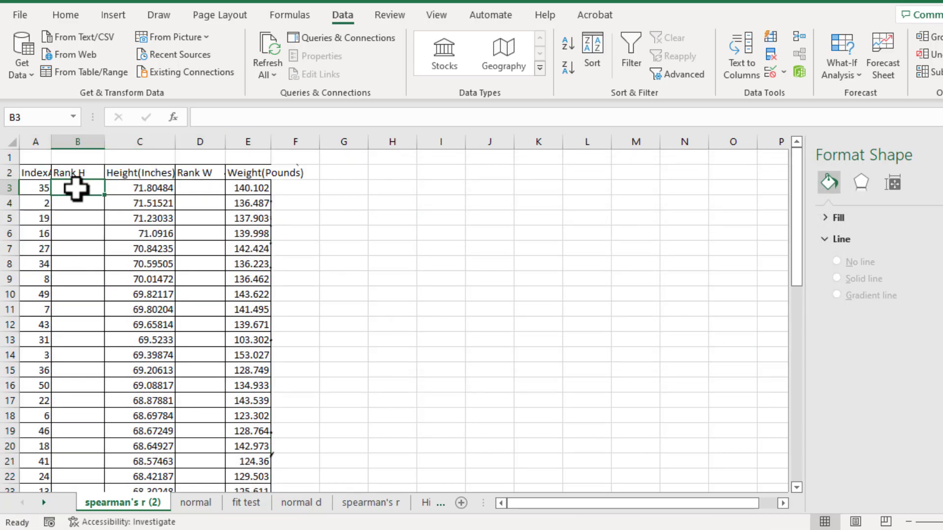
type("1")
key("Return")
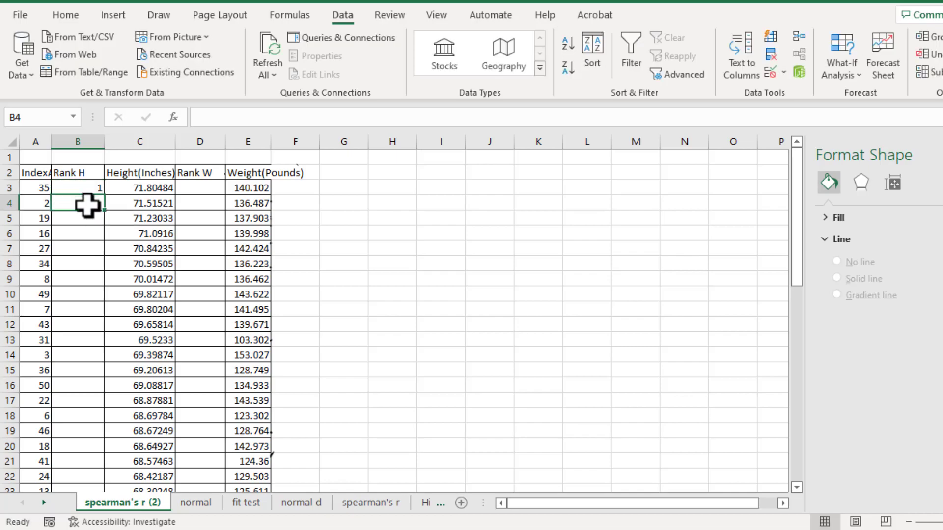
type("2")
key("Return")
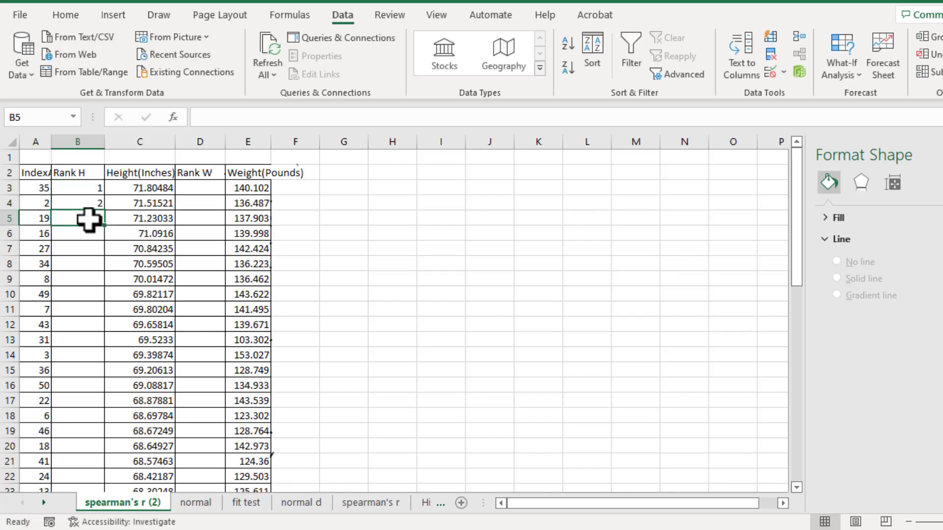
left_click_drag(61, 184, 84, 470)
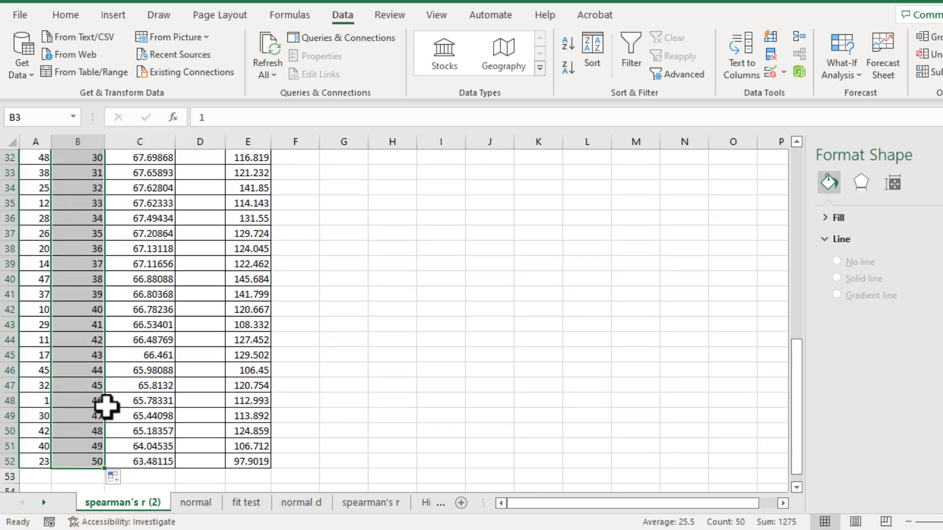
Step: Reselect the data table from A2 including headers for the next sort
scroll(106, 405, "up", 2)
scroll(107, 406, "up", 8)
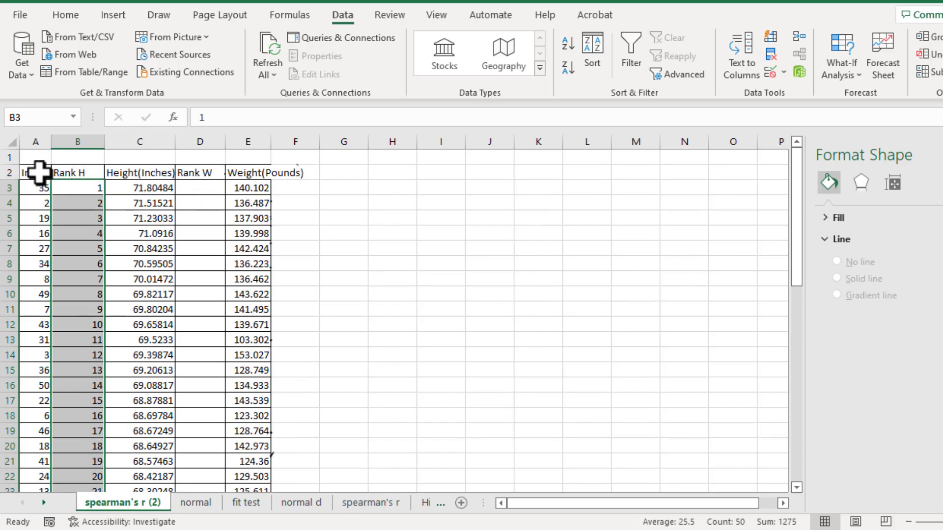
left_click(38, 172)
left_click_drag(38, 173, 244, 457)
Step: Re-sort the table by column E, Weight(Pounds), largest to smallest
key("alt+a")
key("s")
key("s")
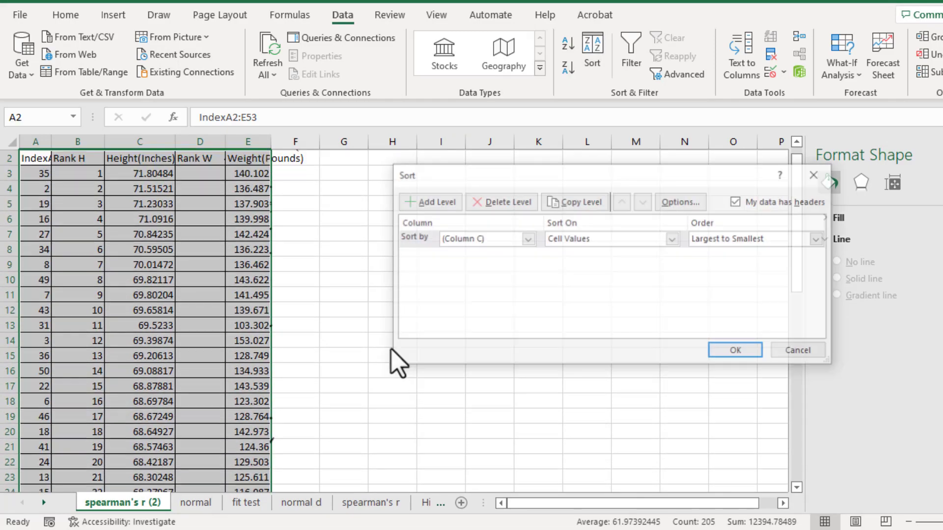
left_click(527, 240)
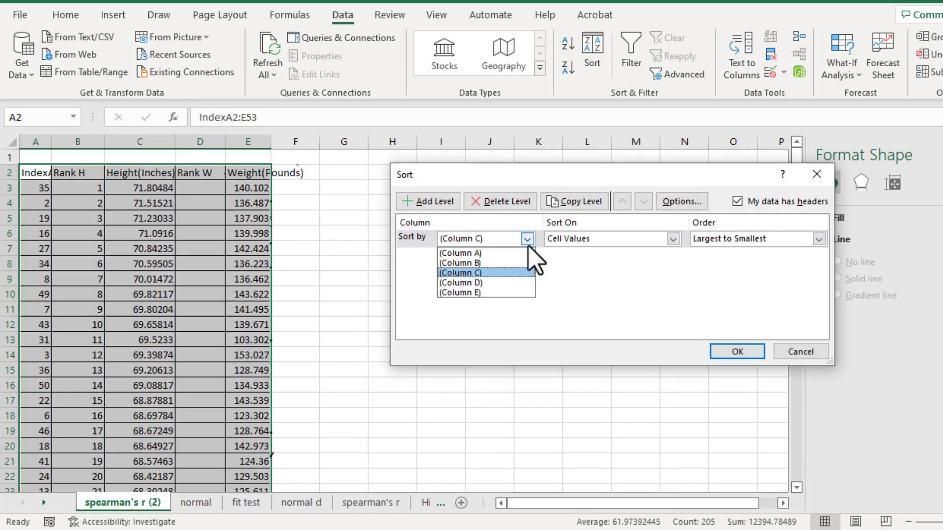
left_click(483, 293)
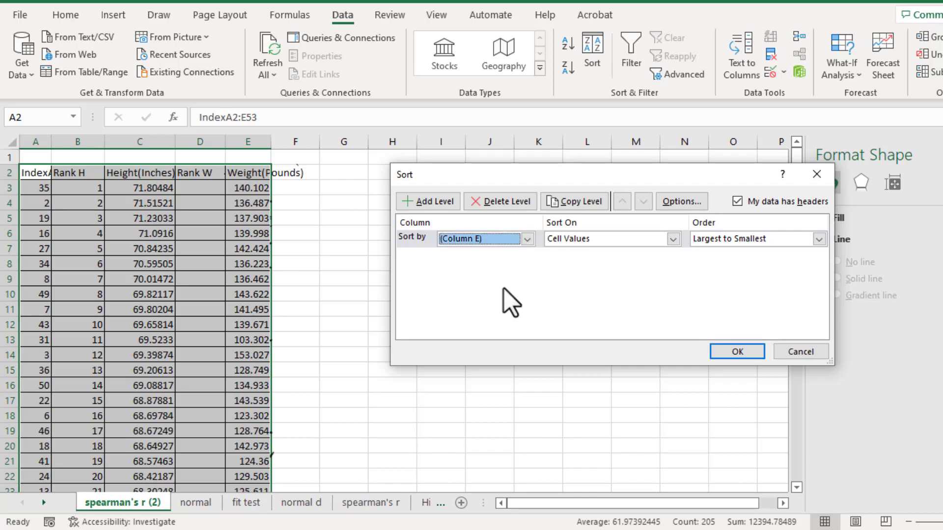
left_click(735, 351)
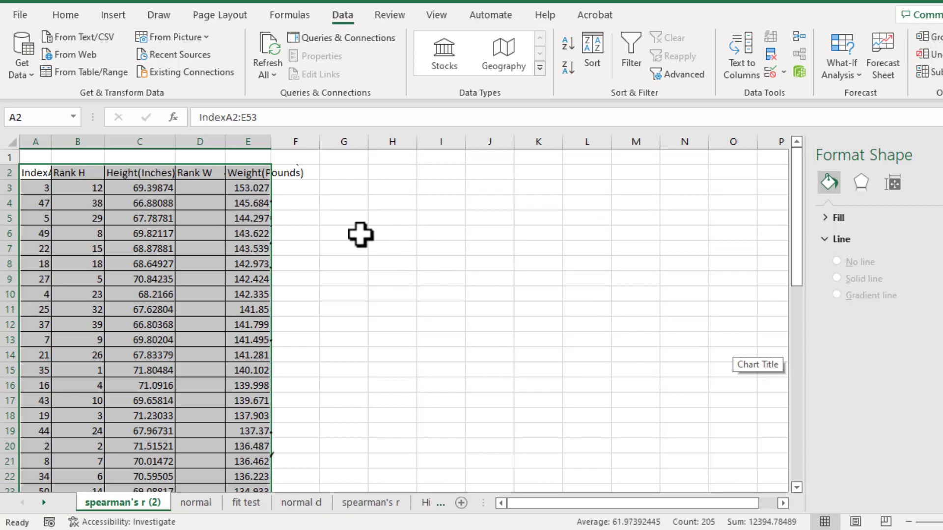
Step: Enter ranks 1 and 2 in D3:D4 and fill the series down to D52
left_click(205, 185)
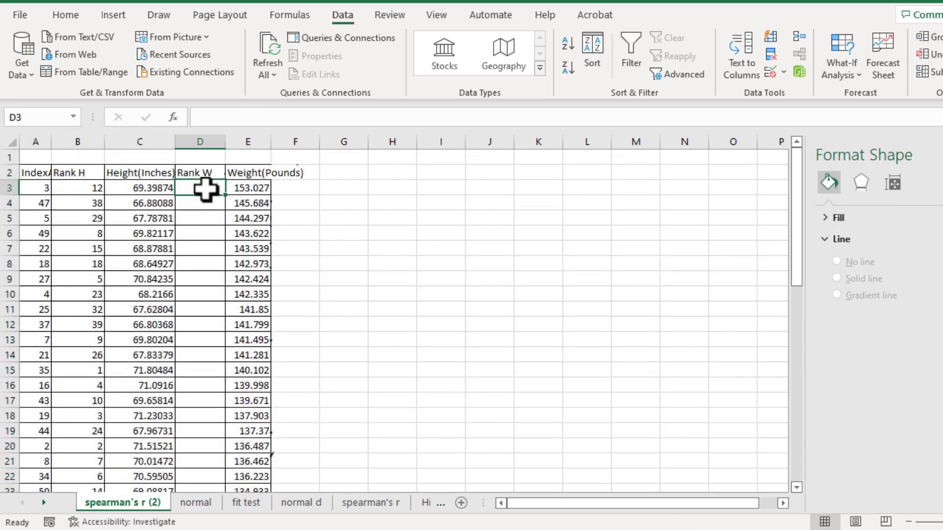
type("1")
key("Return")
type("2")
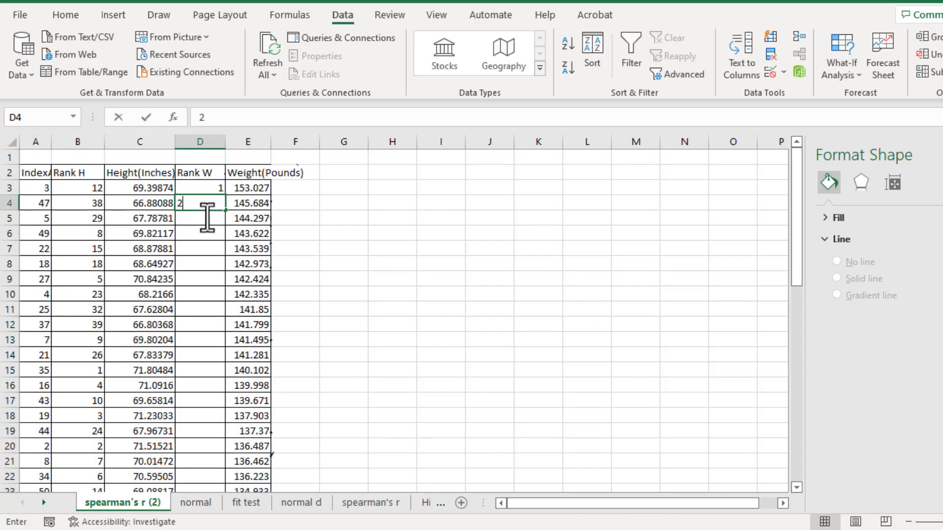
key("Return")
left_click_drag(209, 186, 213, 466)
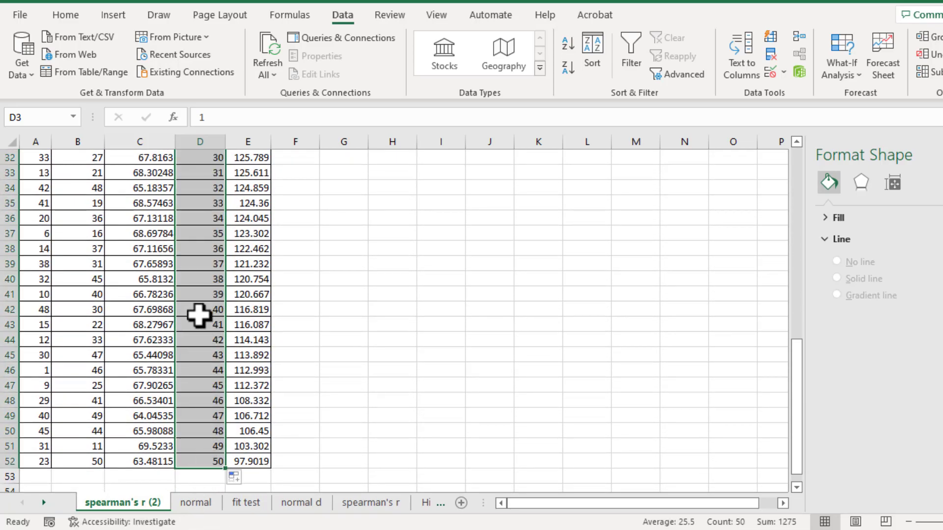
Step: Select the whole data table again for sorting
scroll(197, 299, "up", 10)
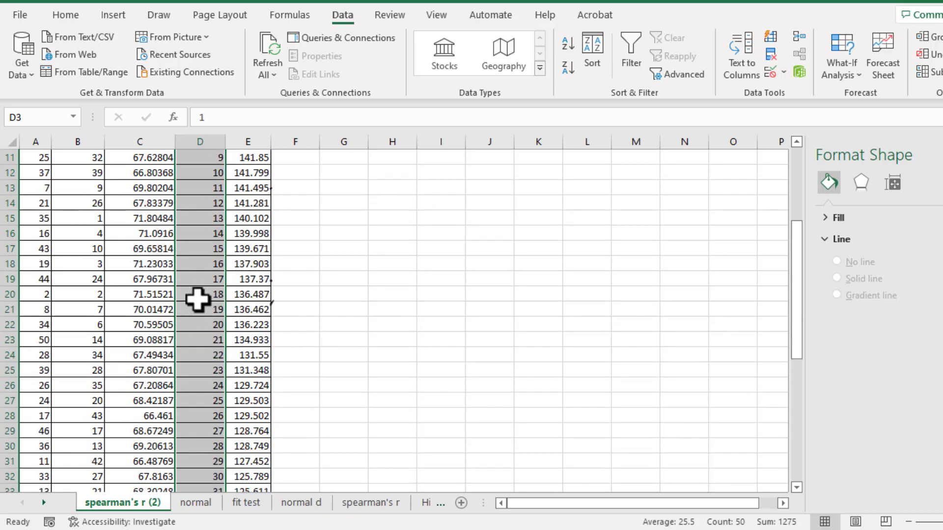
left_click(303, 214)
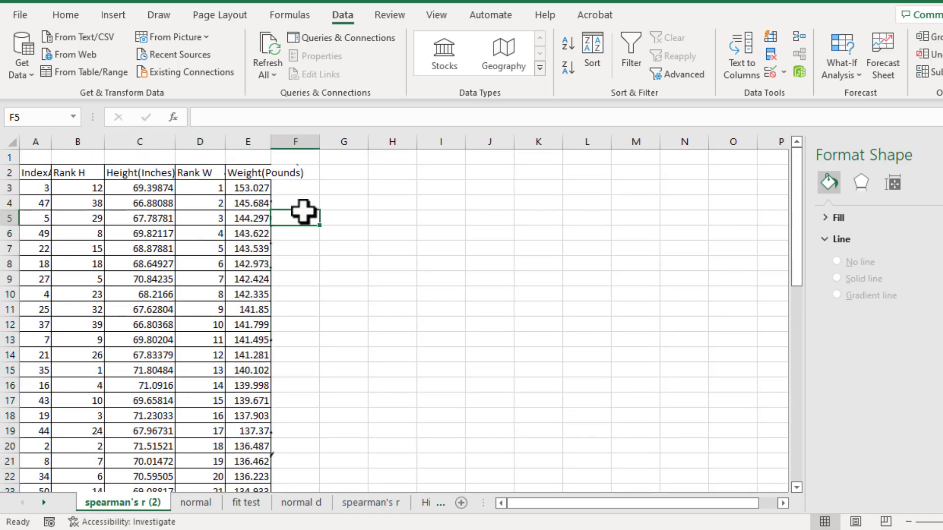
left_click_drag(27, 168, 237, 458)
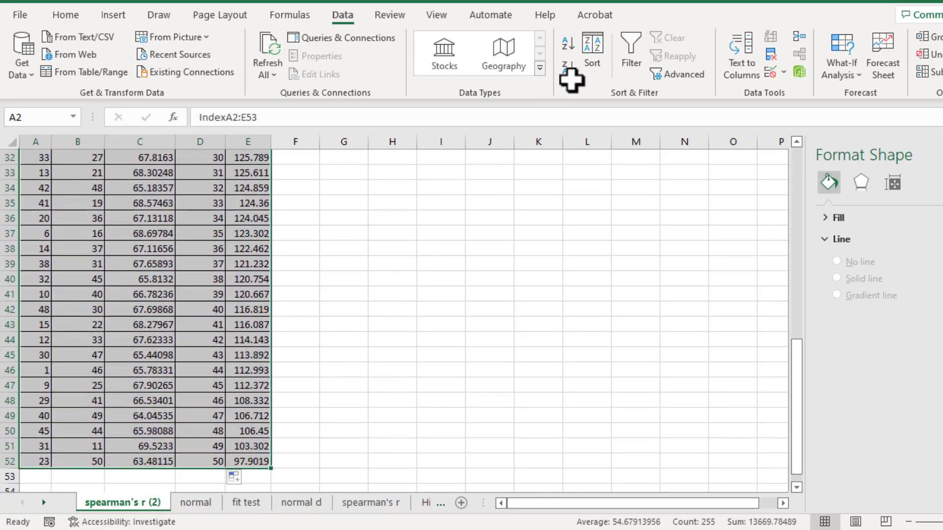
Step: Sort the table by column A, Index, from smallest to largest
left_click(592, 54)
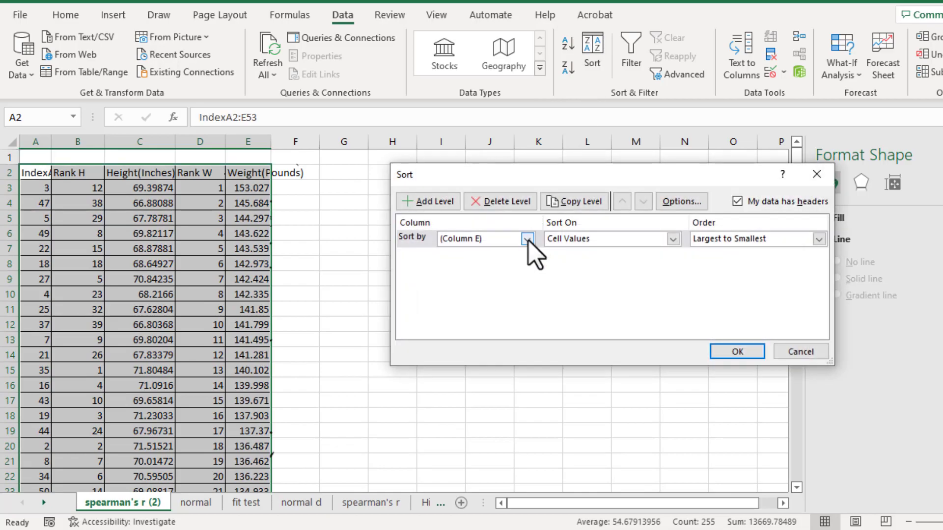
left_click(527, 239)
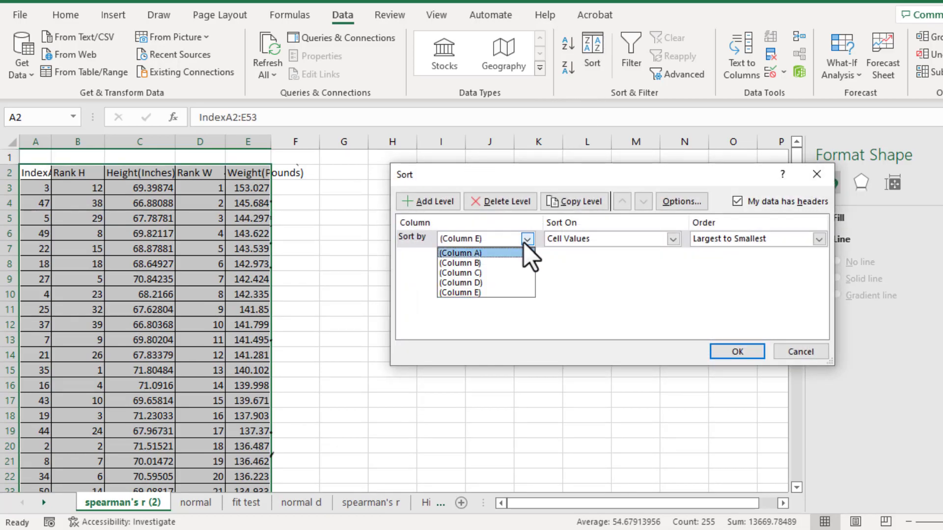
left_click(492, 254)
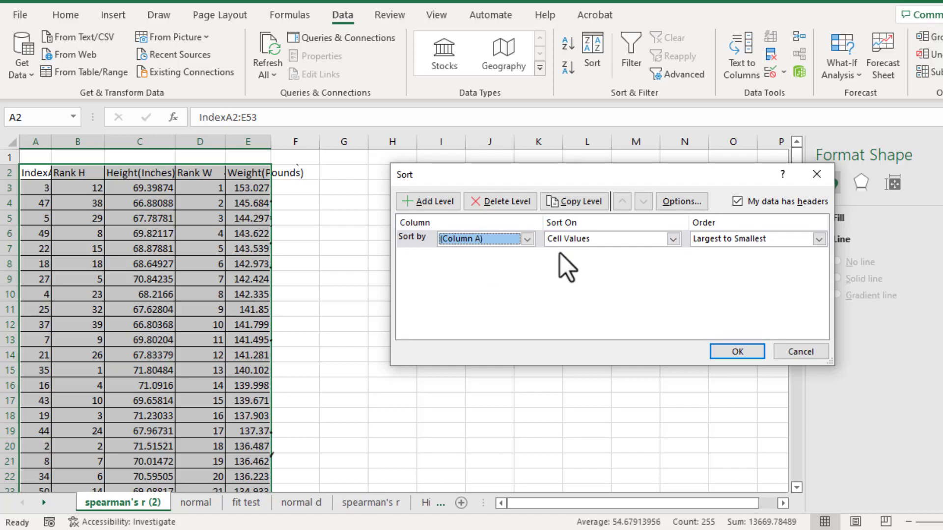
left_click(818, 240)
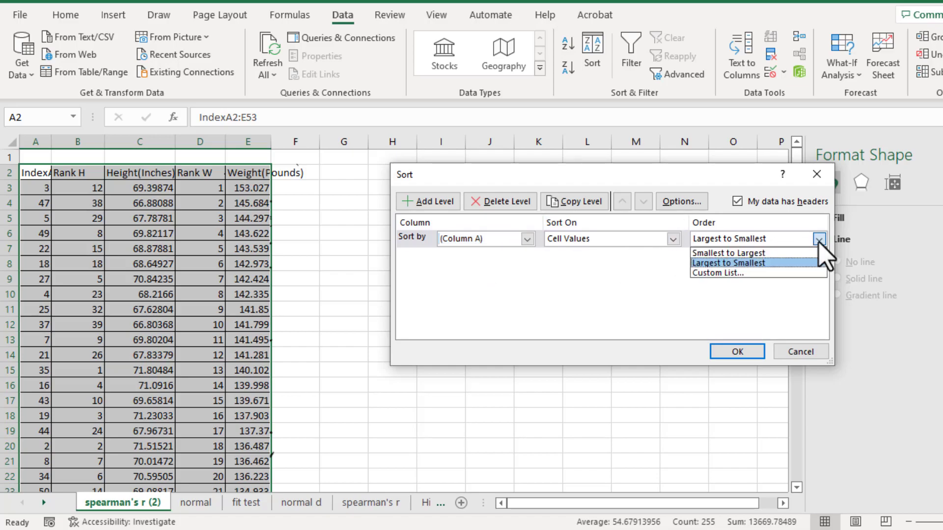
left_click(740, 254)
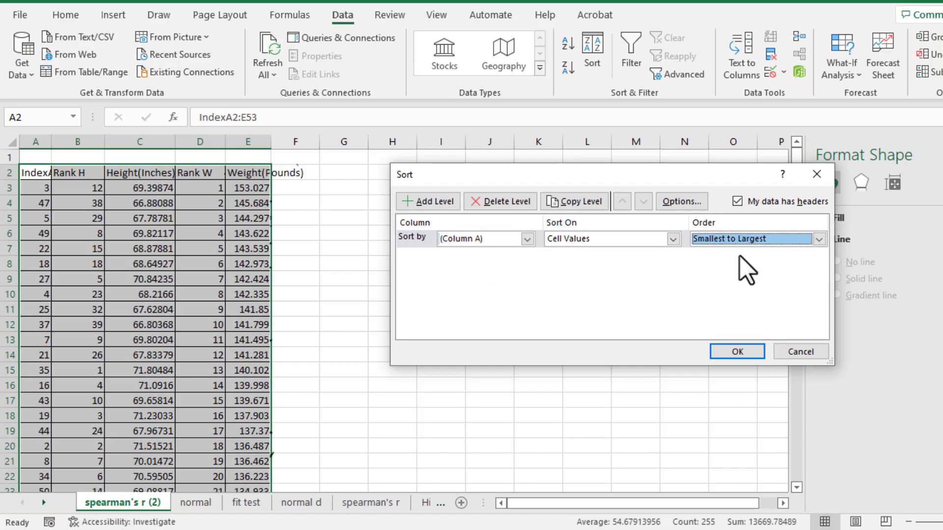
left_click(736, 352)
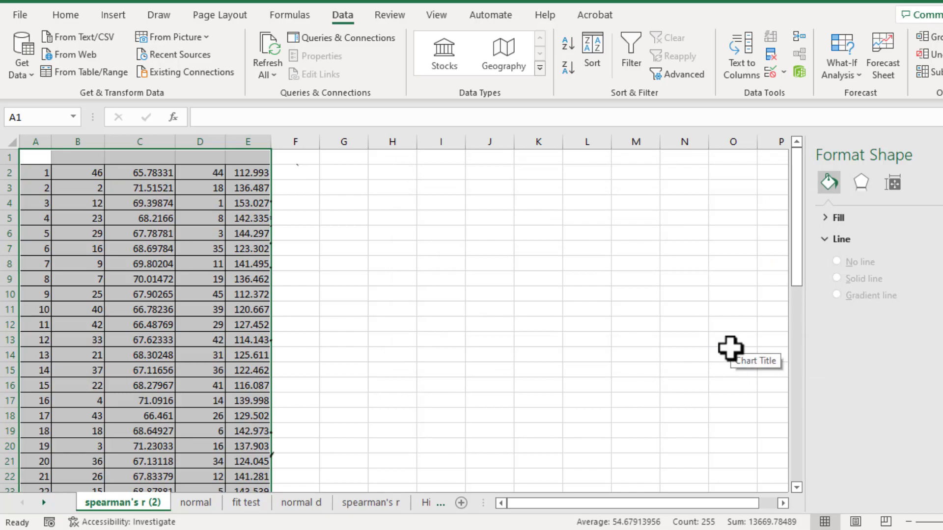
Step: Cut the header row from row 52 and paste it back into A1:E1
scroll(211, 316, "down", 12)
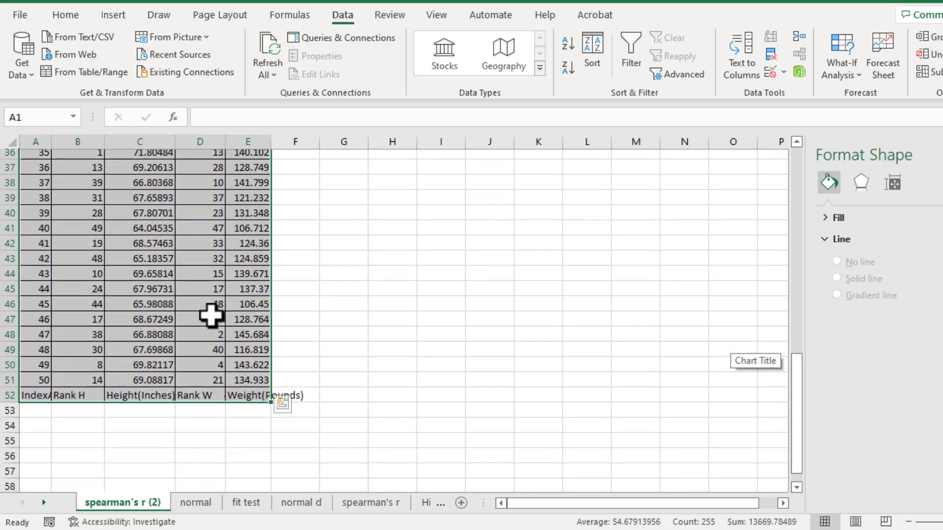
left_click(326, 369)
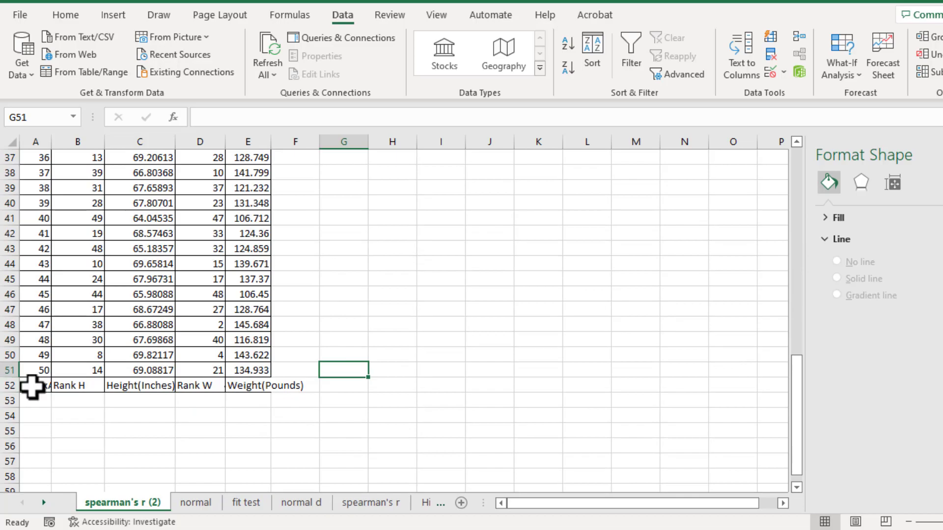
left_click_drag(32, 386, 274, 389)
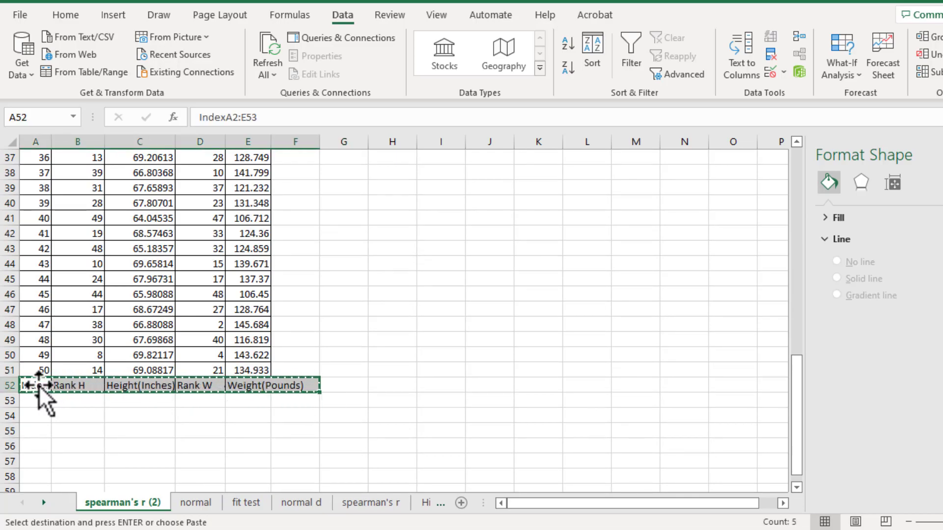
right_click(99, 386)
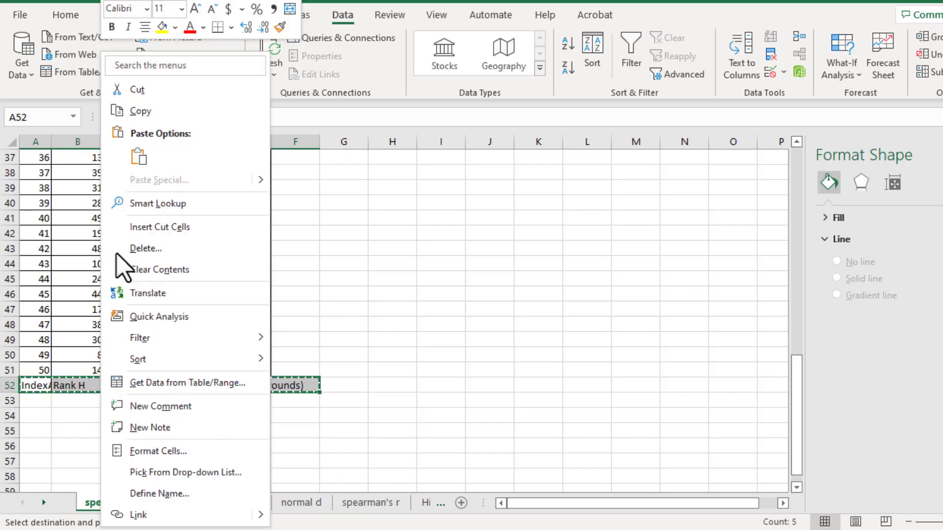
left_click(138, 91)
scroll(164, 253, "up", 12)
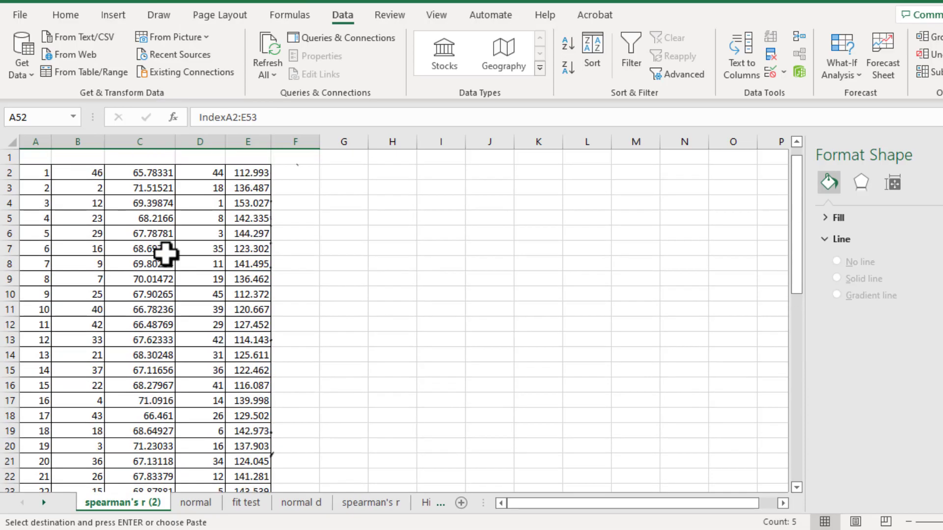
left_click_drag(36, 156, 236, 156)
right_click(41, 157)
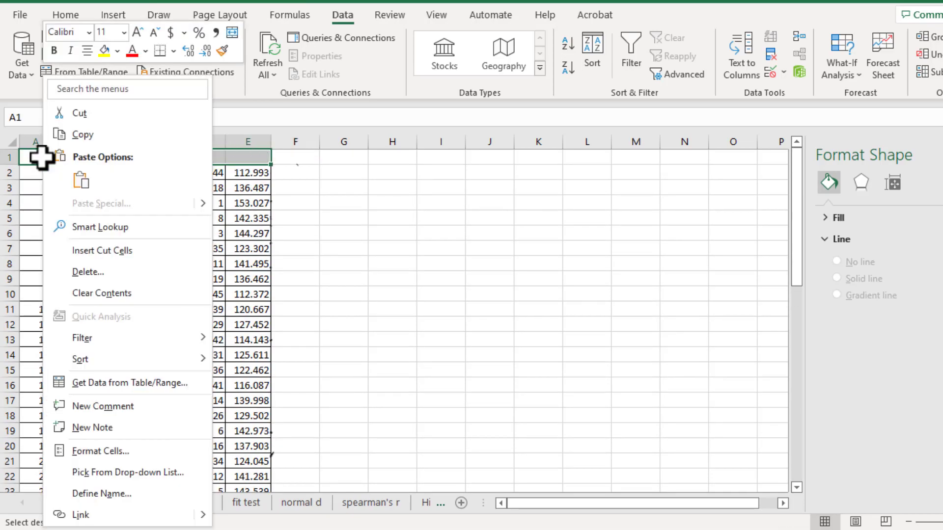
left_click(81, 180)
left_click(328, 261)
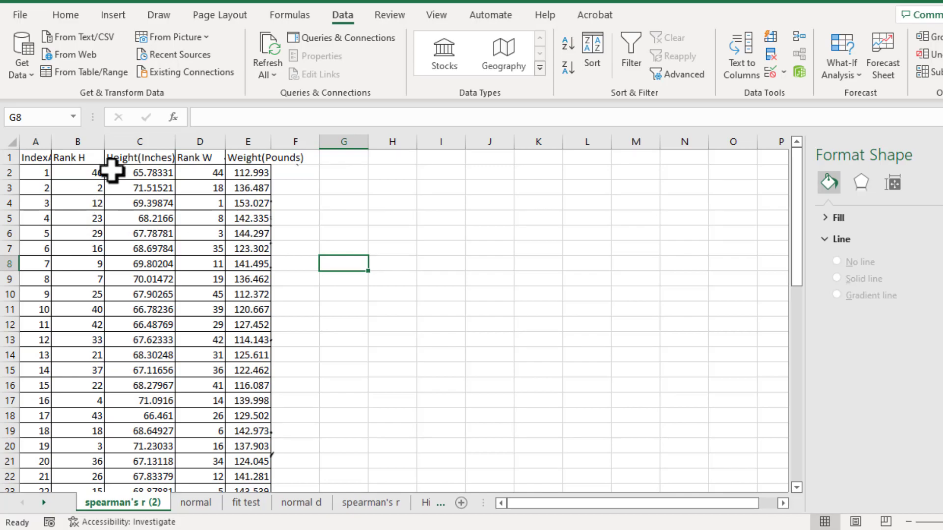
Step: Autofit the columns, select Rank H and Rank W, and insert a plain scatter chart
double_click(102, 143)
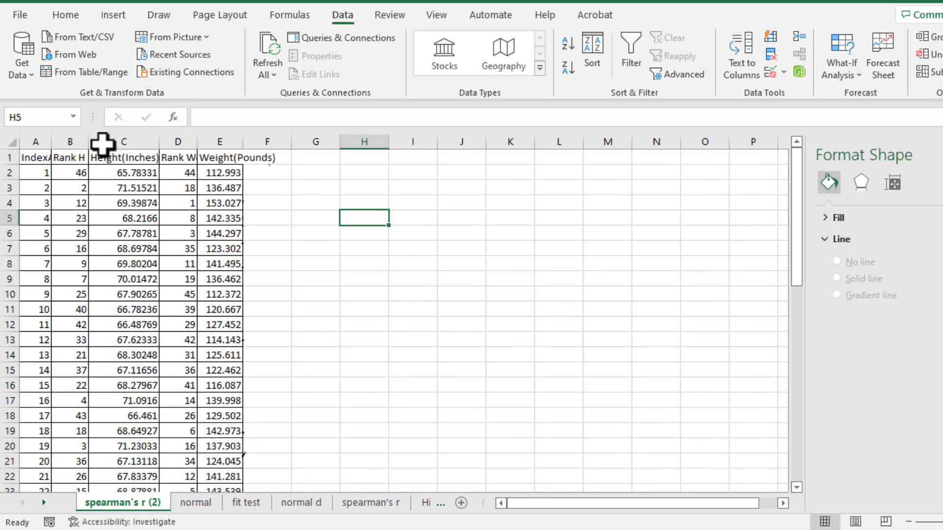
left_click(74, 142)
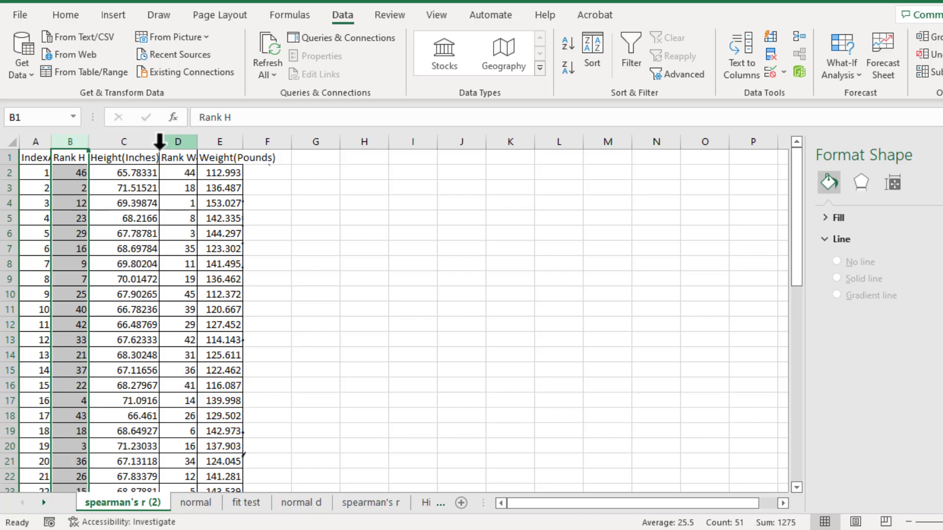
left_click(180, 142, "ctrl")
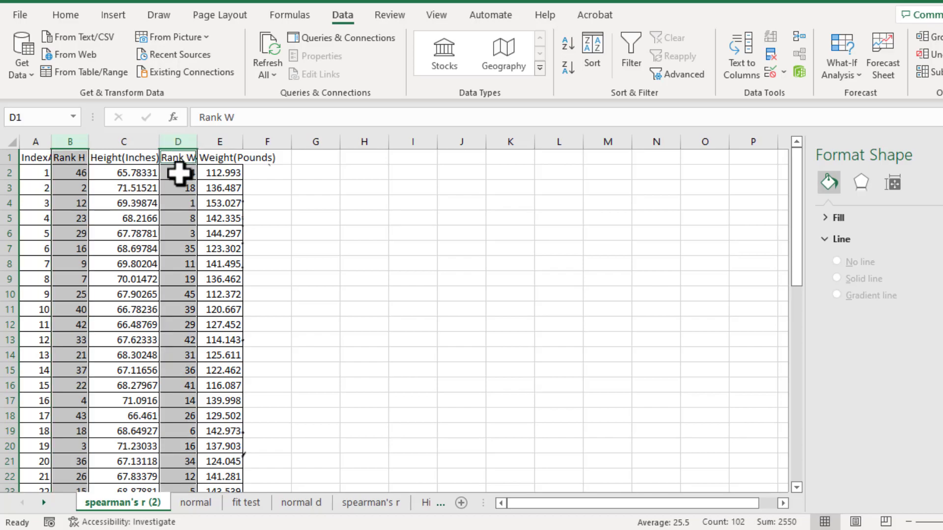
left_click(121, 16)
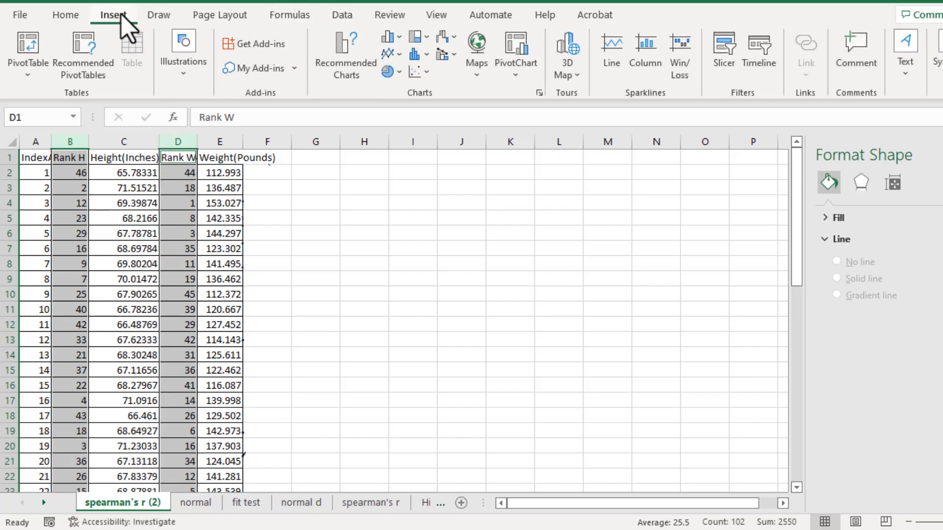
left_click(422, 73)
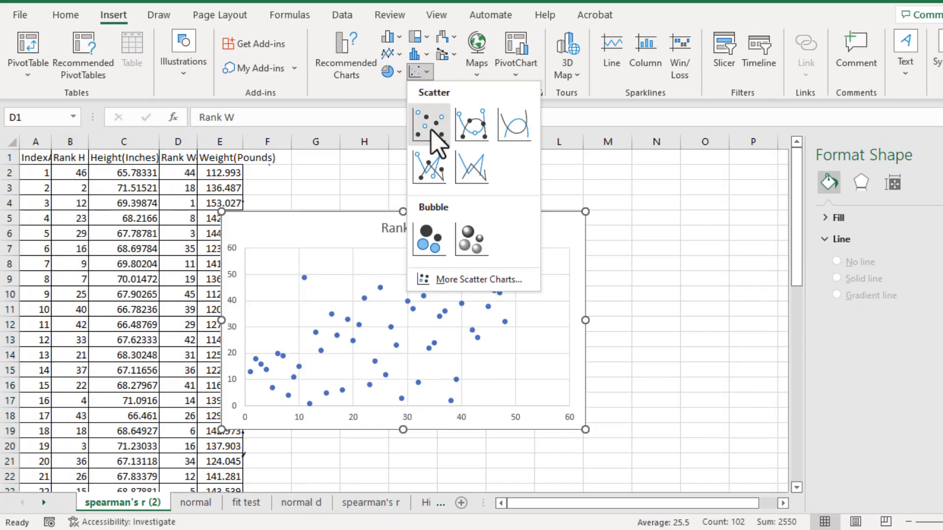
left_click(433, 135)
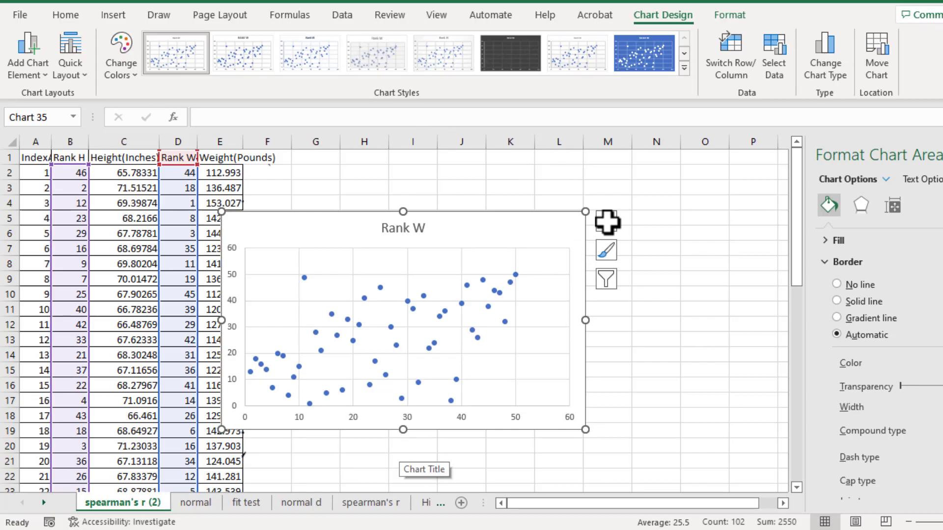
Step: Add axis titles and label the horizontal axis Rank for Height
left_click(607, 221)
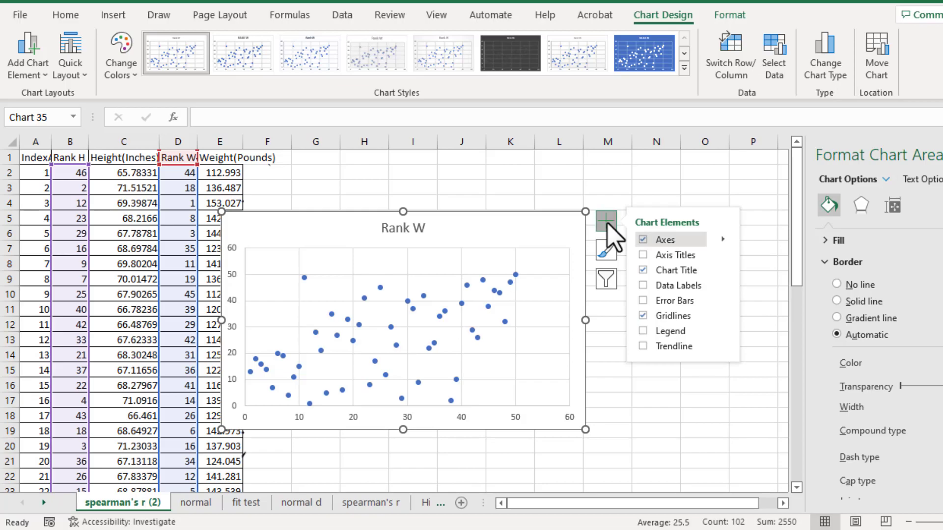
left_click(643, 255)
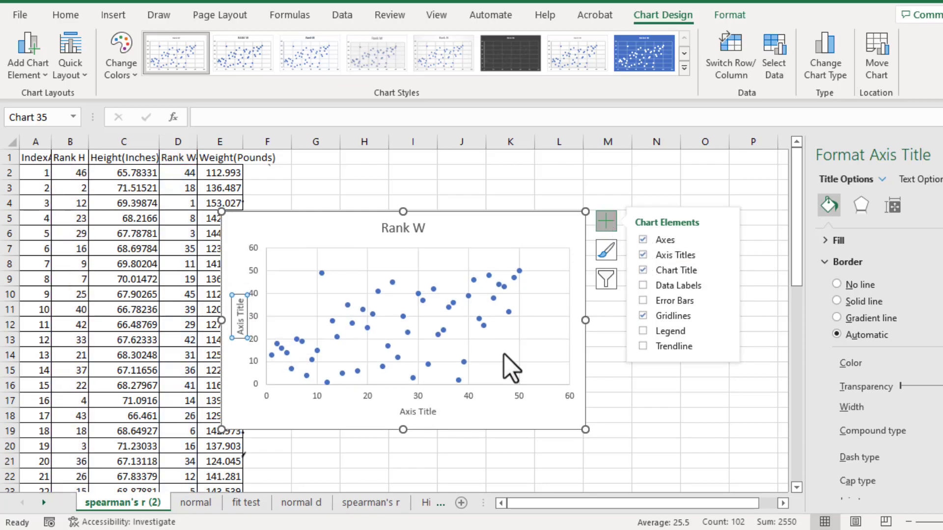
left_click(421, 413)
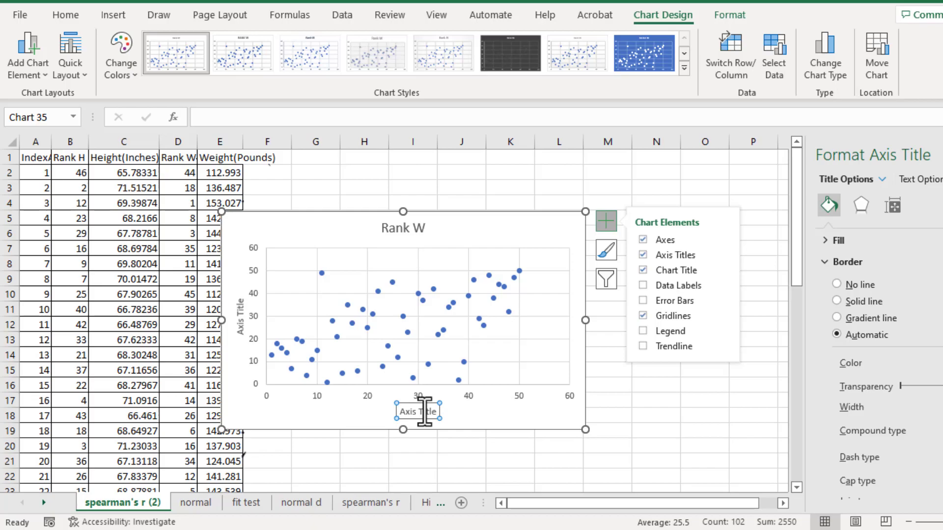
type("Rank for Height")
key("Return")
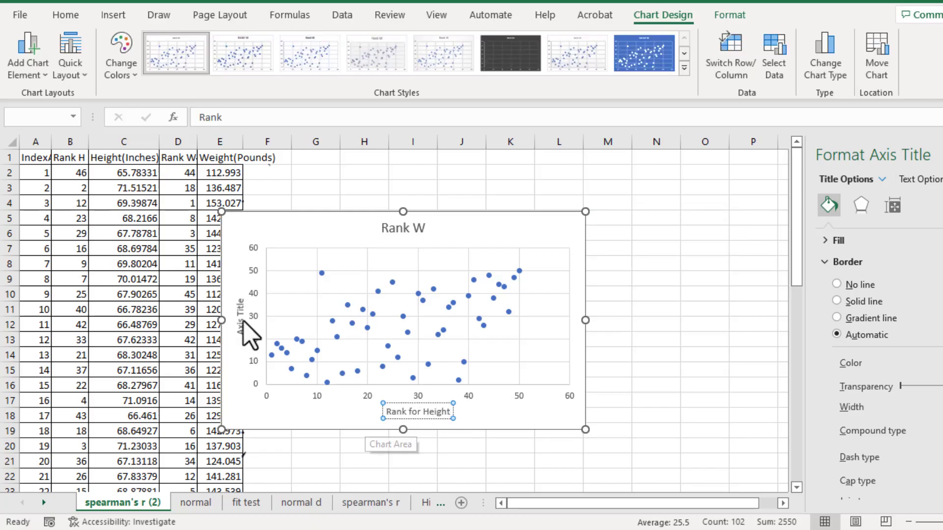
Step: Label the vertical axis Rank for Weight and delete the old Rank W chart title
left_click(244, 320)
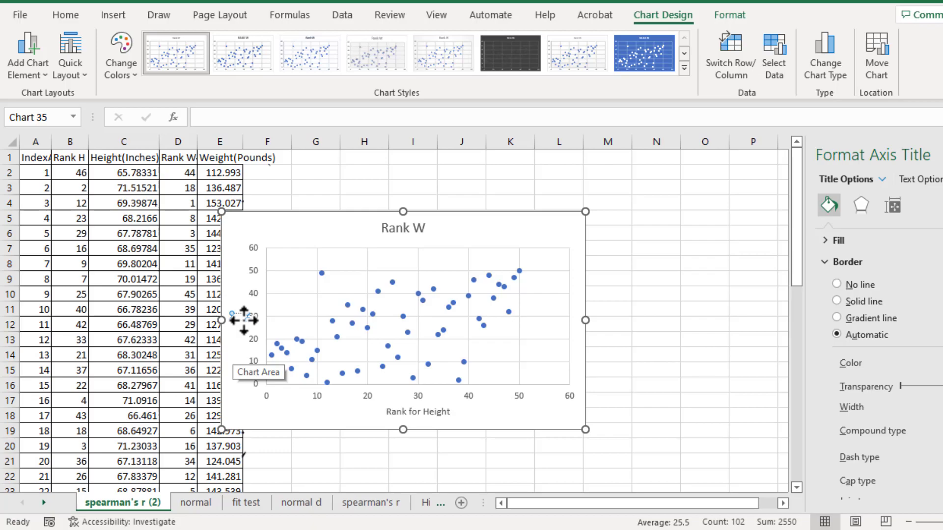
left_click(244, 320)
type("Rank for")
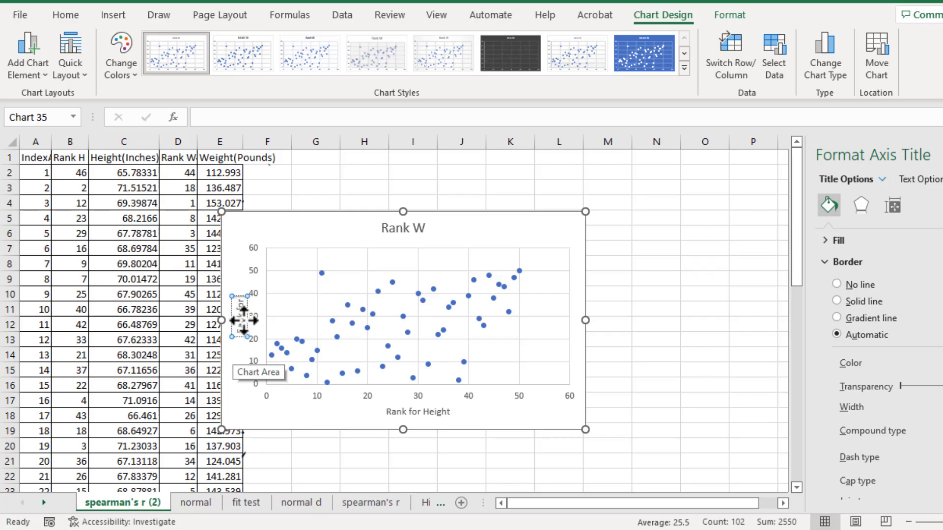
type(" Weight")
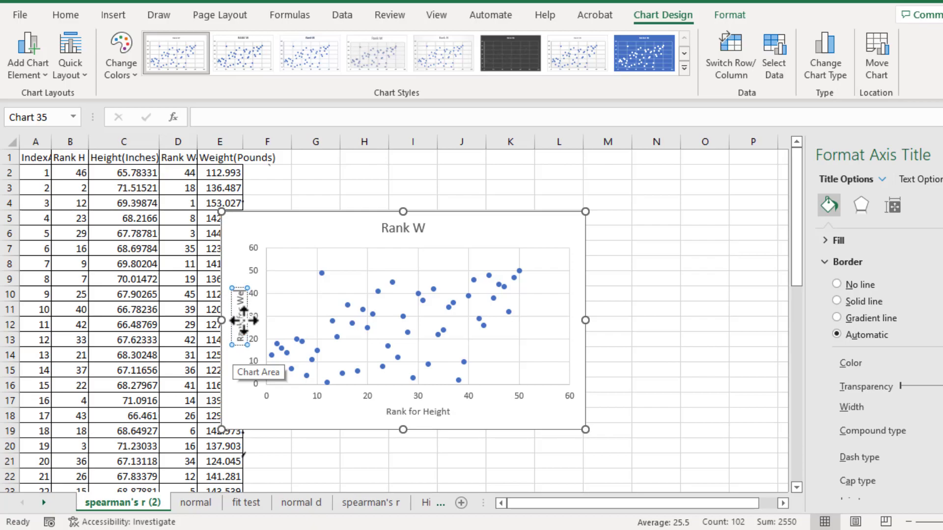
key("Escape")
key("Up")
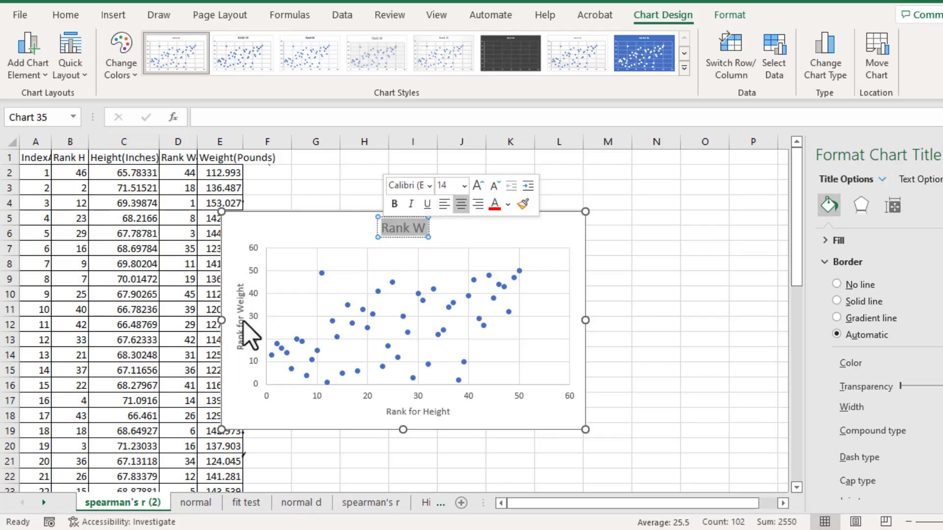
key("Delete")
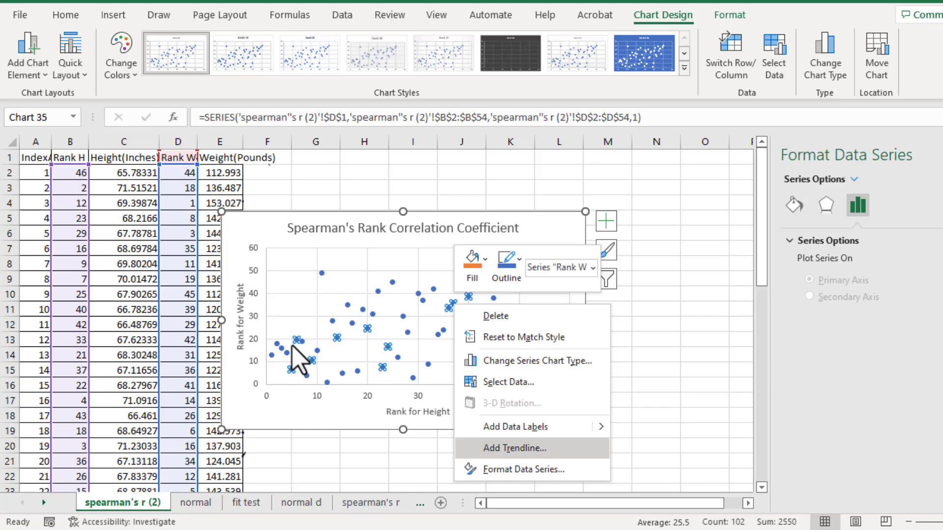
Step: Add a linear trendline showing R² = 0.2779 and move the label to the plot's top
left_click(491, 448)
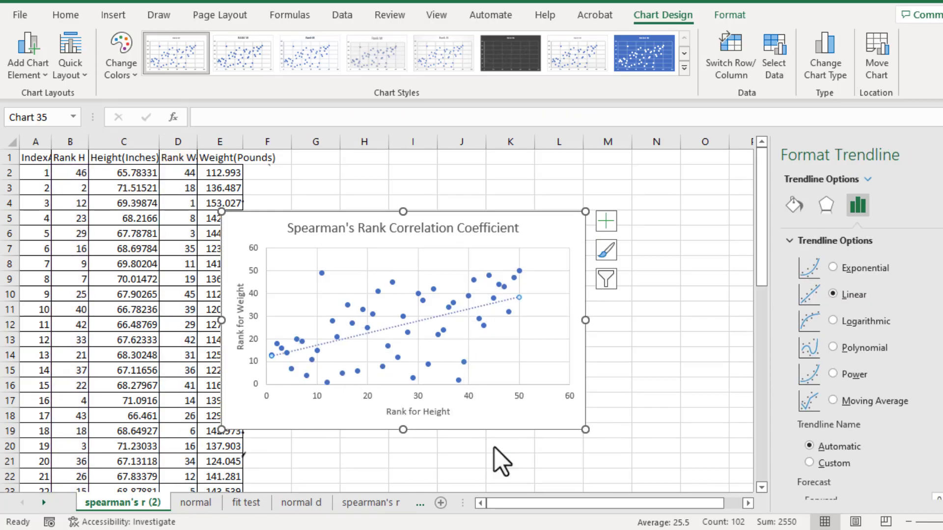
scroll(832, 350, "down", 2)
scroll(832, 348, "down", 1)
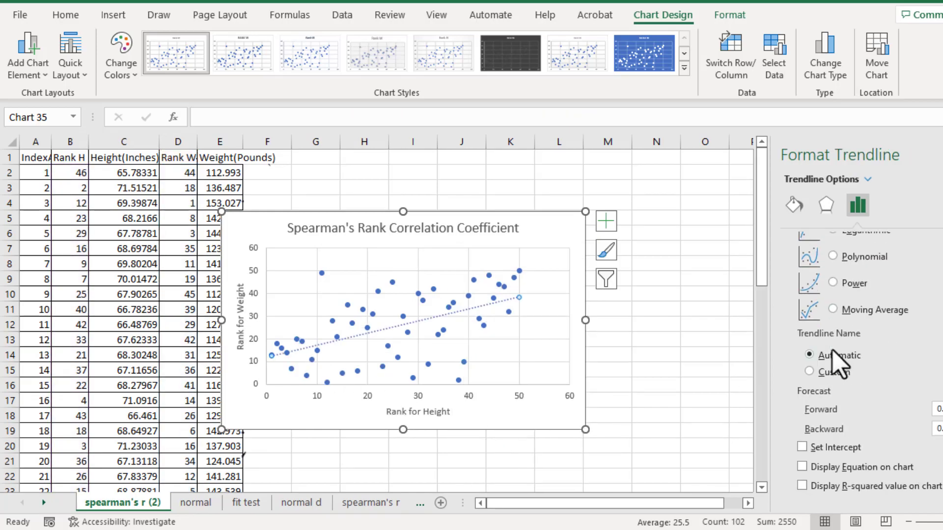
left_click(802, 485)
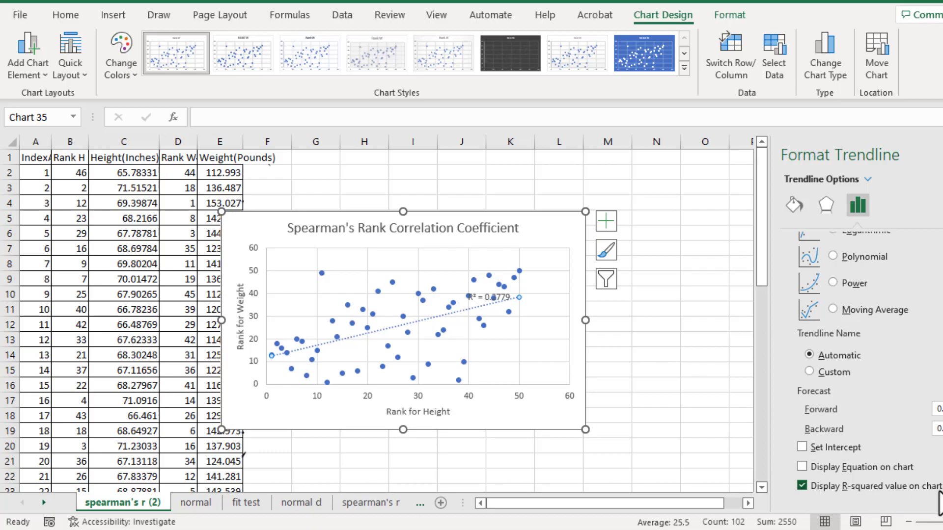
left_click(494, 297)
left_click_drag(495, 285, 499, 249)
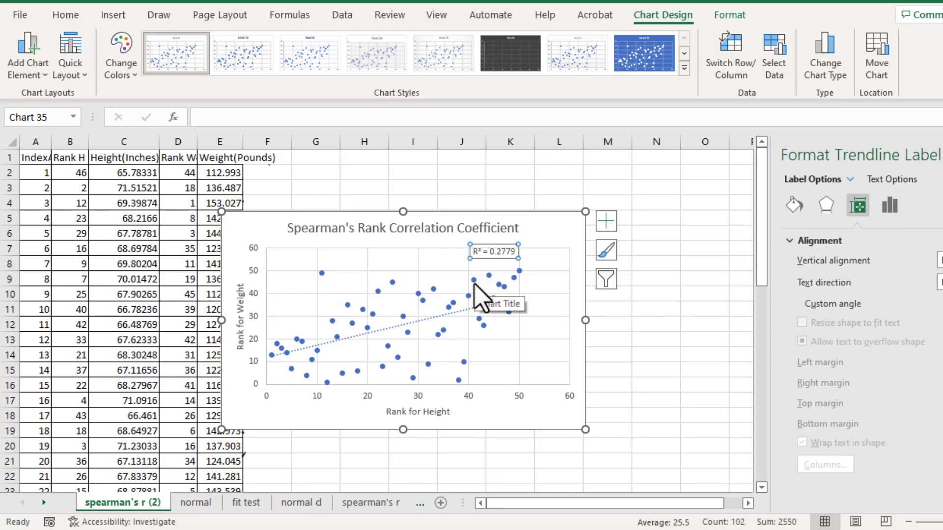
mouse_move(474, 287)
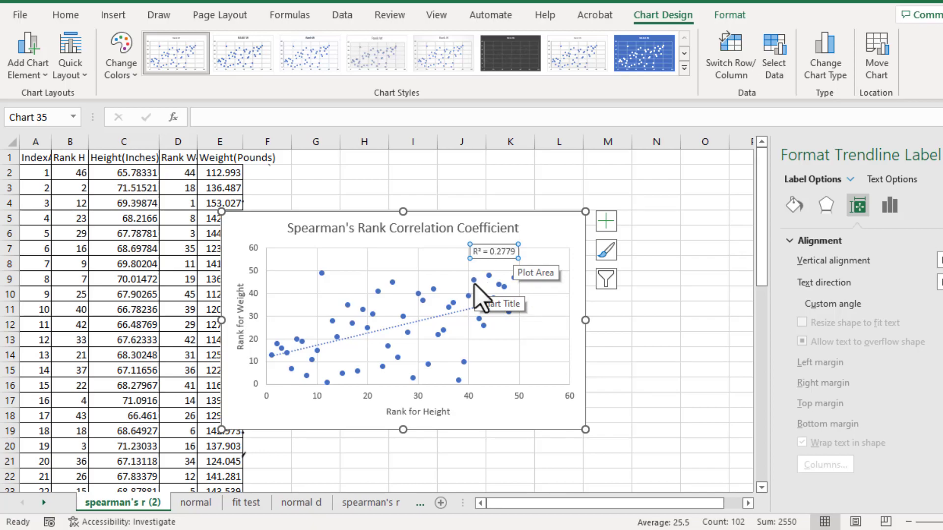
left_click(616, 343)
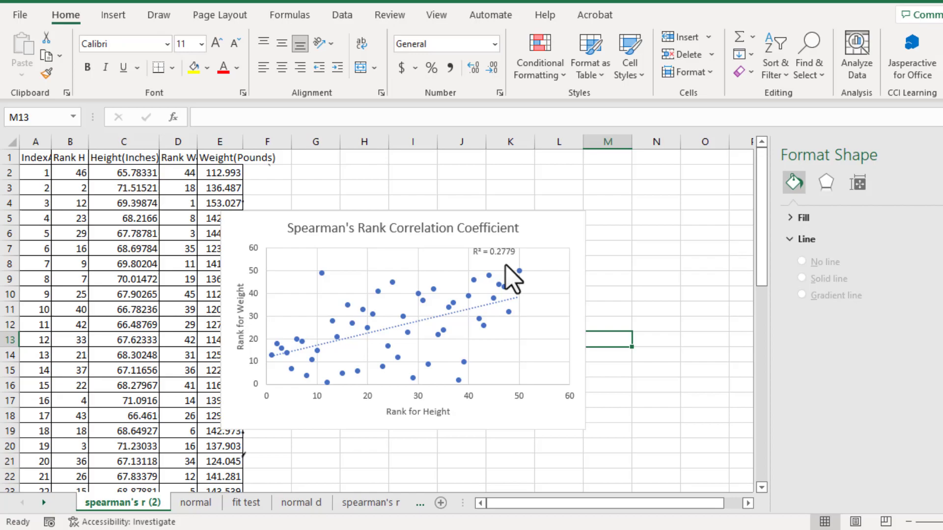
Step: Display the trendline equation y = 0.5272x + 12.056 and drag its label toward the upper left
left_click(505, 265)
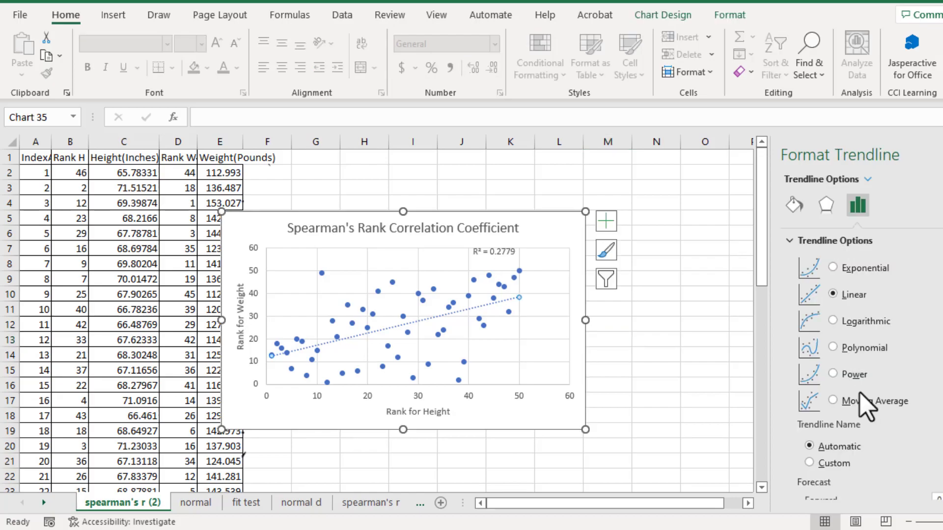
scroll(866, 405, "down", 5)
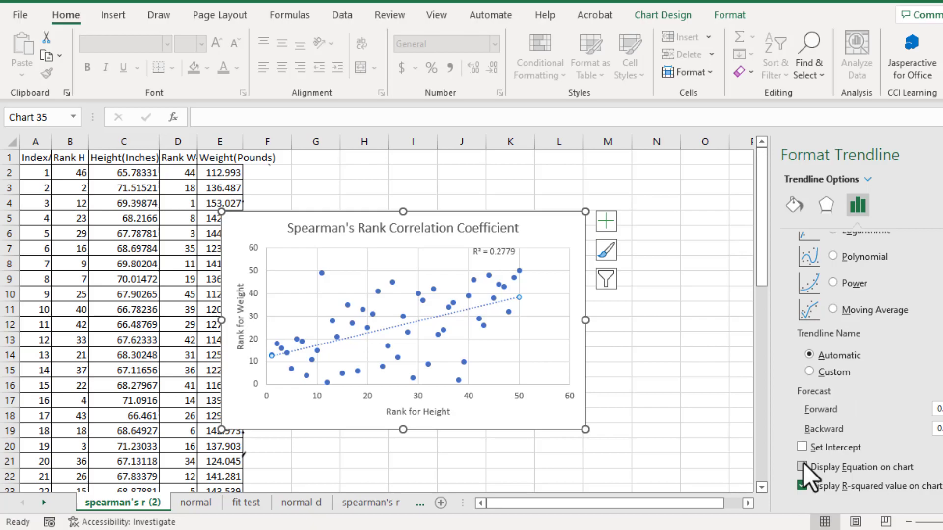
left_click(802, 467)
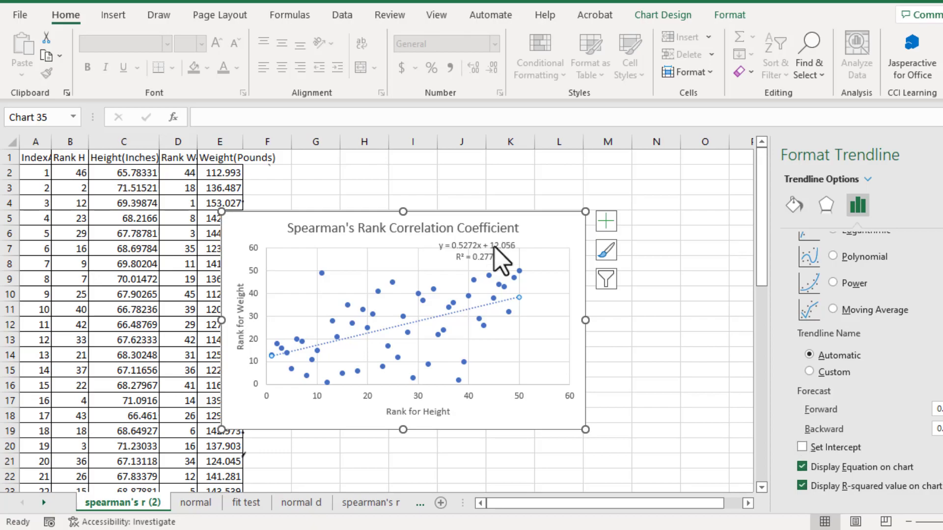
left_click_drag(494, 247, 376, 266)
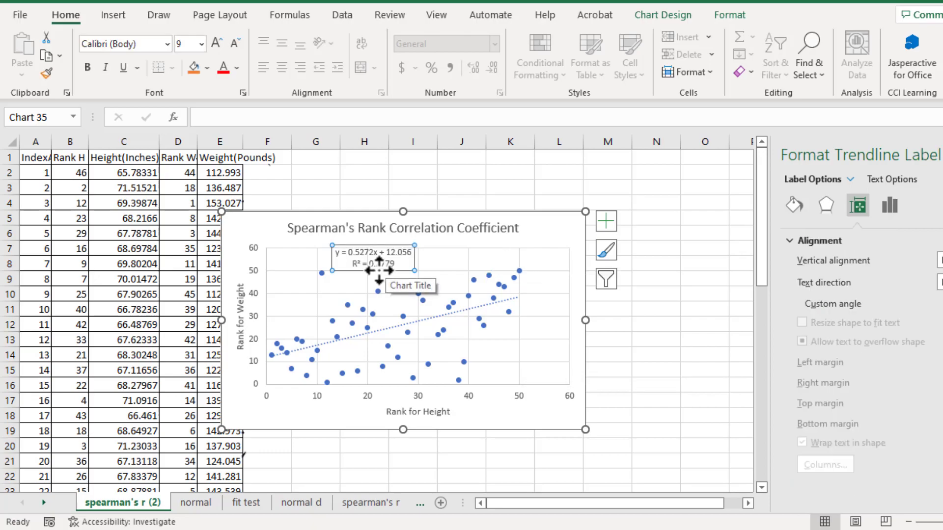